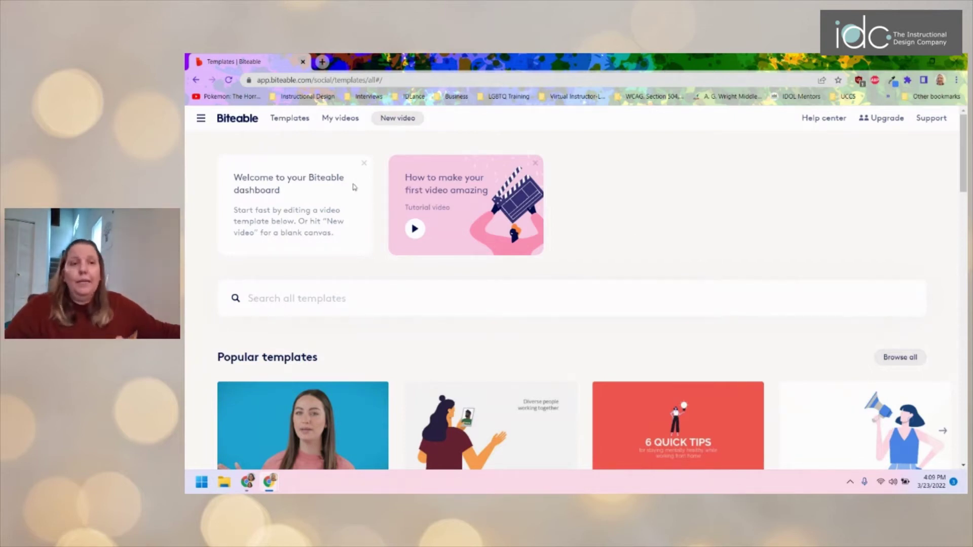
Create a new 16:9 video with the default name 'My unmissable video'
{"action": "left_click", "coordinate": [401, 120]}
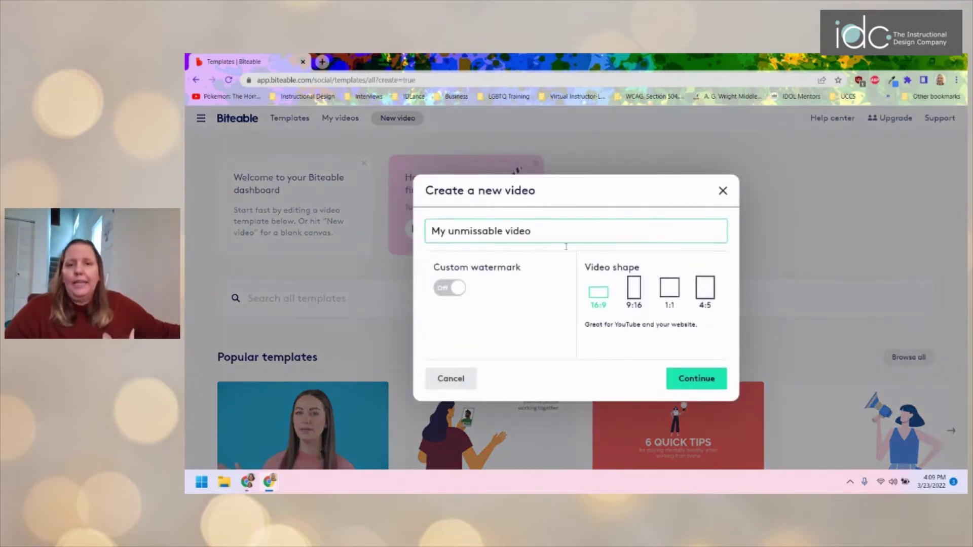
{"action": "left_click", "coordinate": [569, 252]}
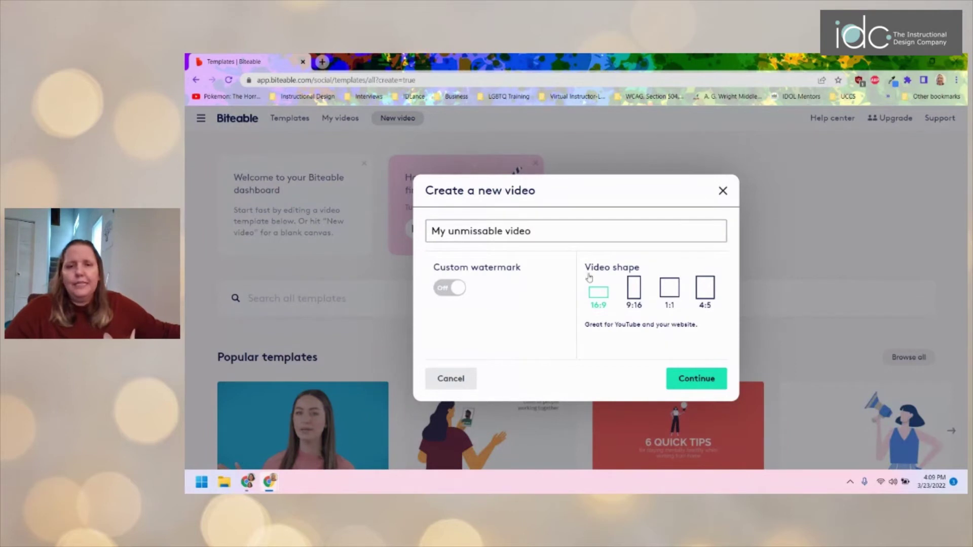
{"action": "left_click", "coordinate": [696, 378]}
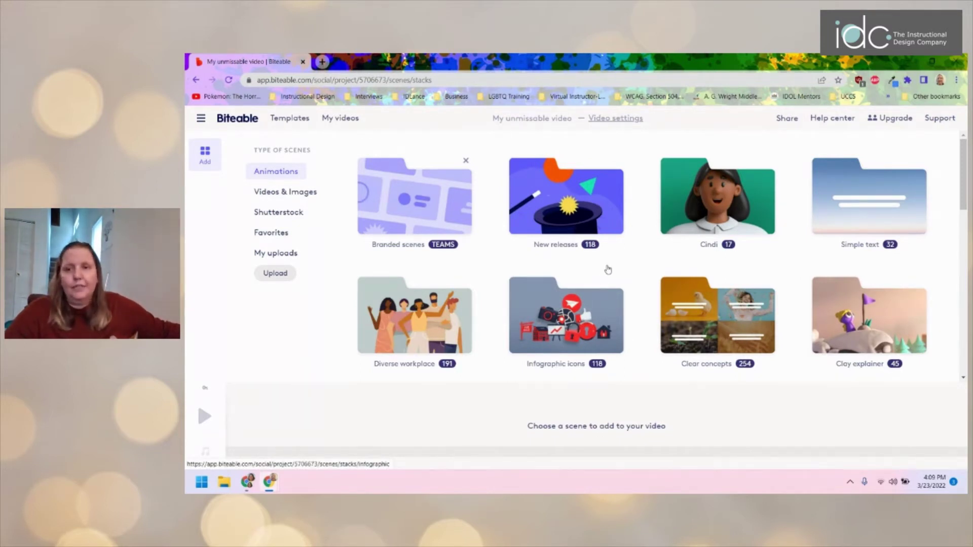
{"action": "scroll", "coordinate": [621, 251], "scroll_direction": "down", "scroll_amount": 4}
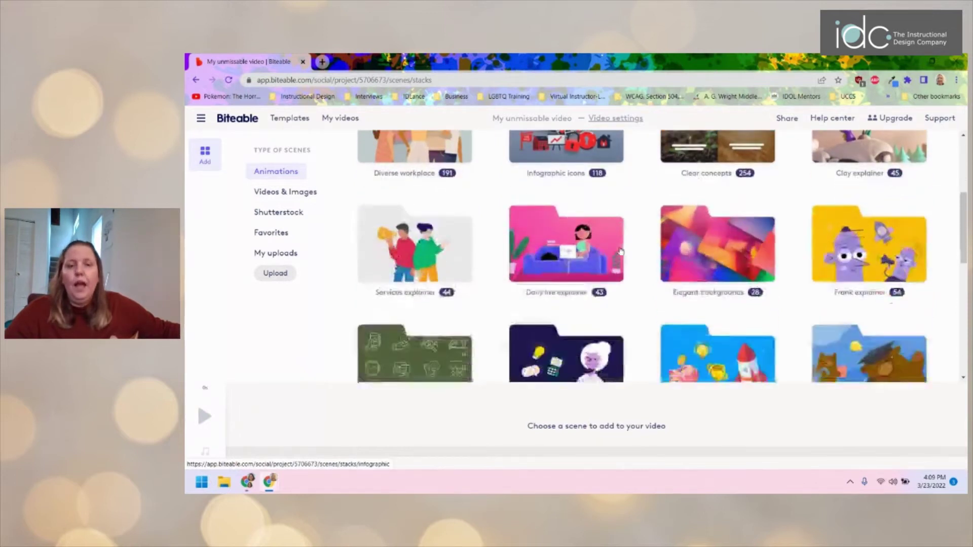
{"action": "scroll", "coordinate": [621, 251], "scroll_direction": "down", "scroll_amount": 1}
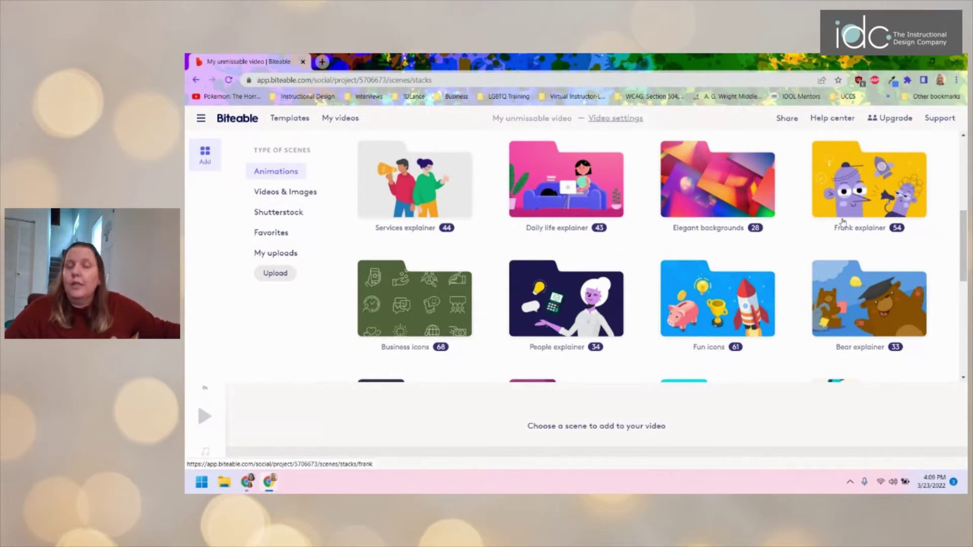
{"action": "scroll", "coordinate": [674, 263], "scroll_direction": "up", "scroll_amount": 5}
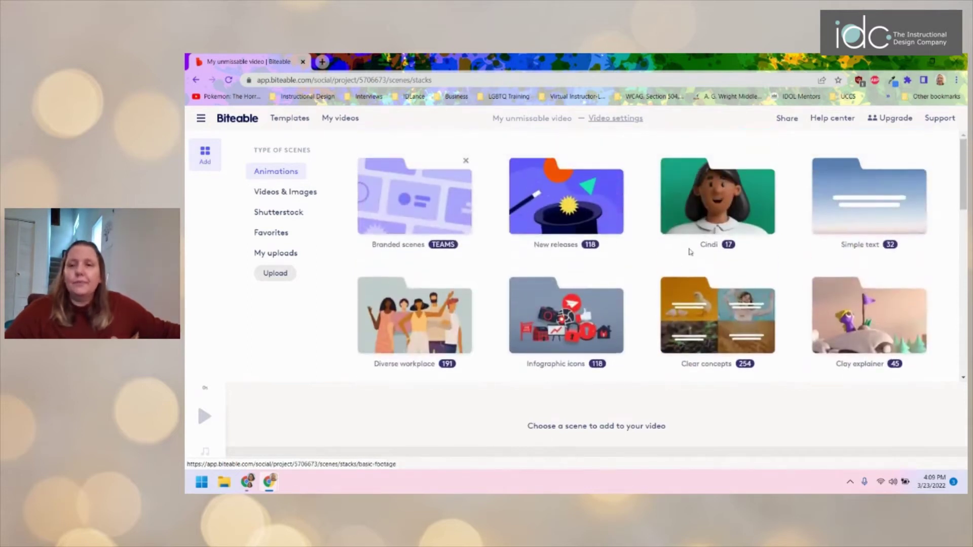
Open the Clay explainer collection and preview scenes like Find your way and Pioneer success
{"action": "left_click", "coordinate": [850, 314]}
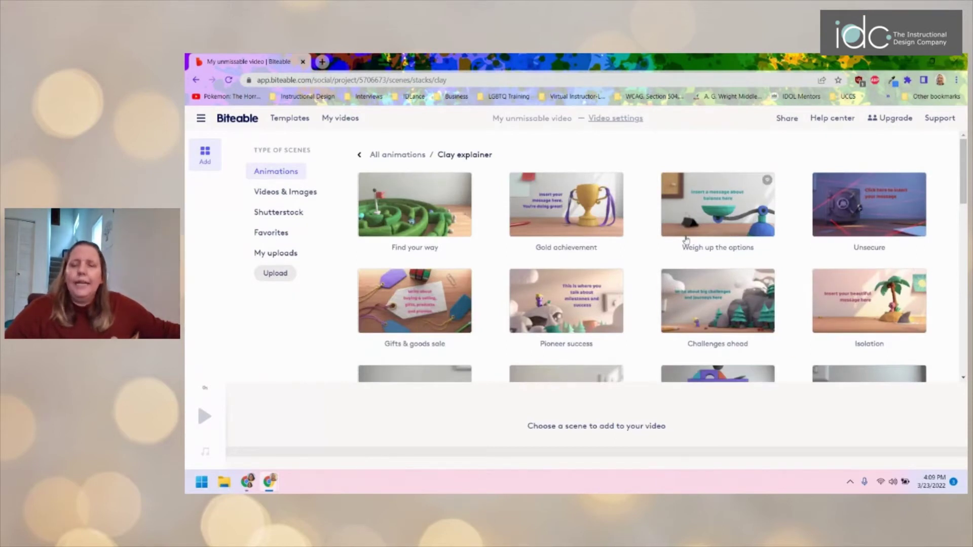
{"action": "mouse_move", "coordinate": [575, 316]}
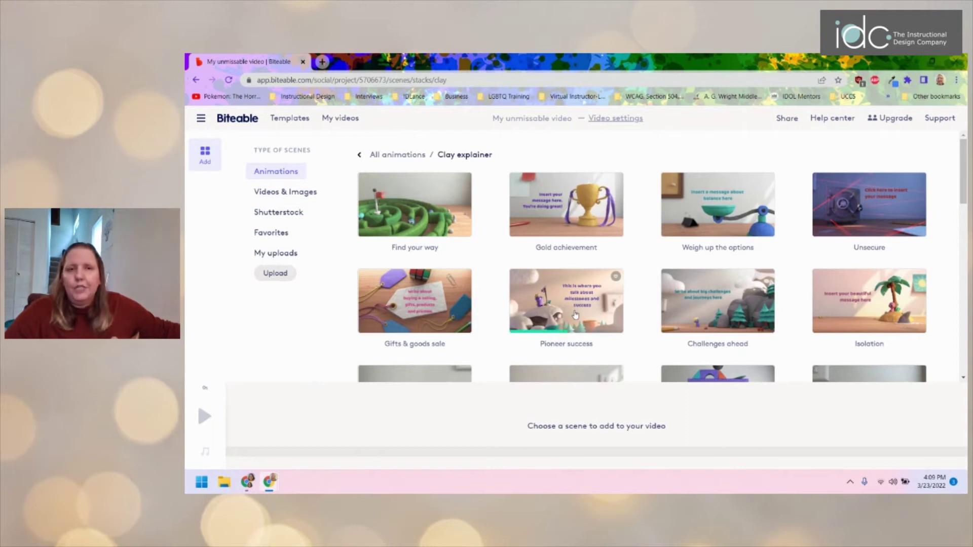
{"action": "mouse_move", "coordinate": [583, 222]}
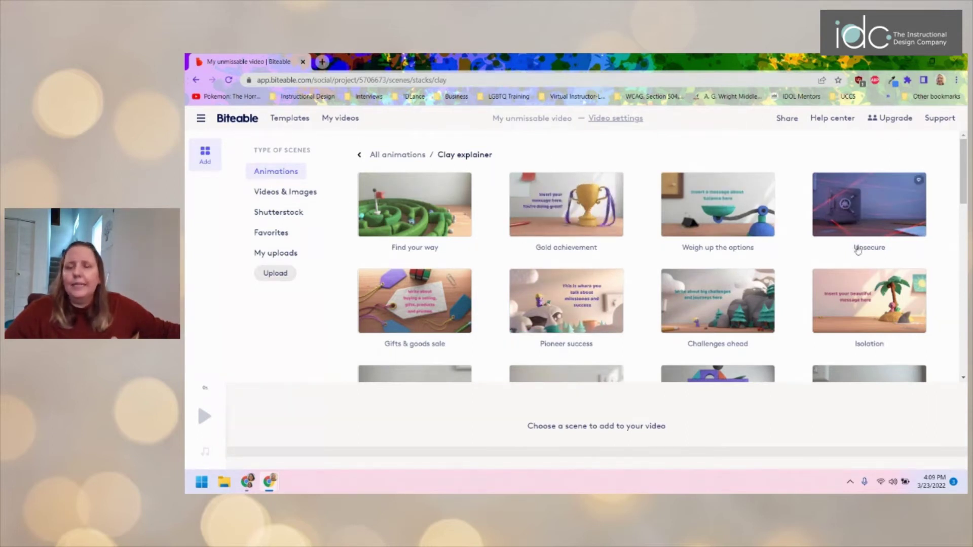
{"action": "mouse_move", "coordinate": [860, 283]}
{"action": "scroll", "coordinate": [654, 248], "scroll_direction": "down", "scroll_amount": 1}
{"action": "mouse_move", "coordinate": [684, 238]}
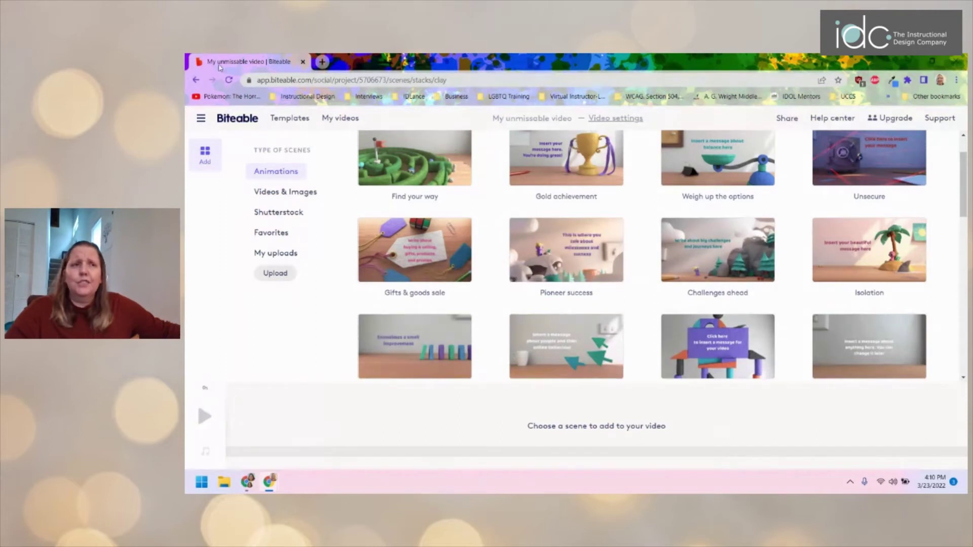
Go back to the scene categories and look through the Diverse workplace collection
{"action": "left_click", "coordinate": [196, 80]}
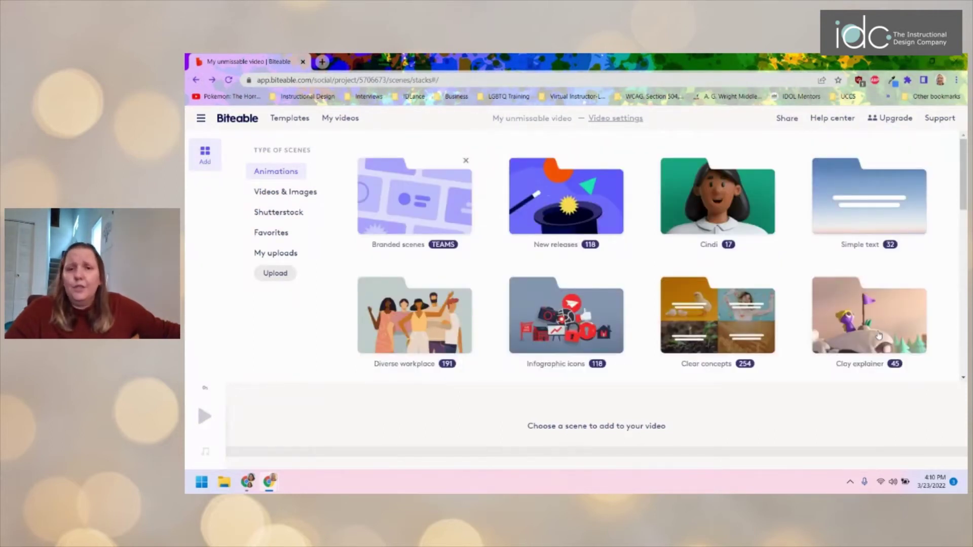
{"action": "scroll", "coordinate": [869, 315], "scroll_direction": "down", "scroll_amount": 2}
{"action": "left_click", "coordinate": [415, 218]}
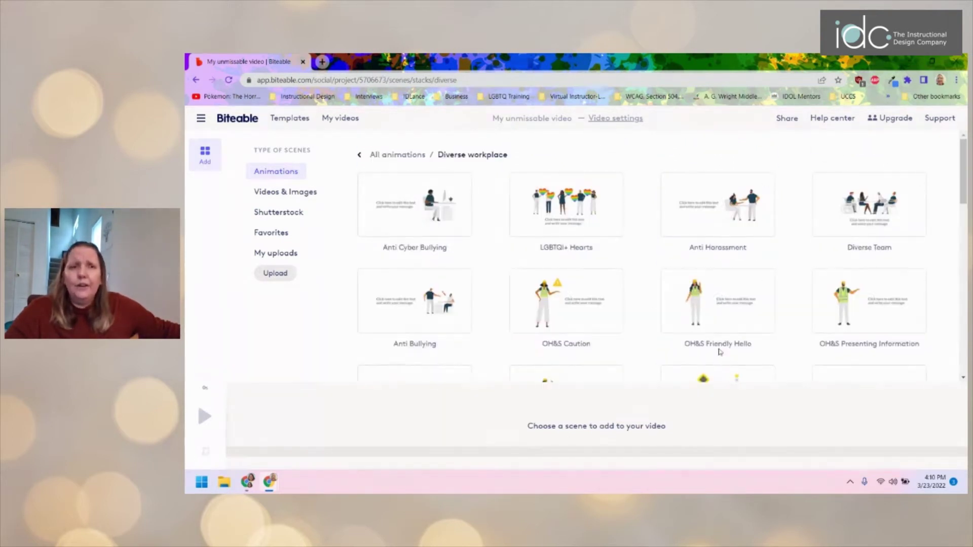
{"action": "left_click", "coordinate": [195, 79]}
Browse the Tropical backgrounds collection, then return to all animation categories
{"action": "scroll", "coordinate": [676, 260], "scroll_direction": "down", "scroll_amount": 5}
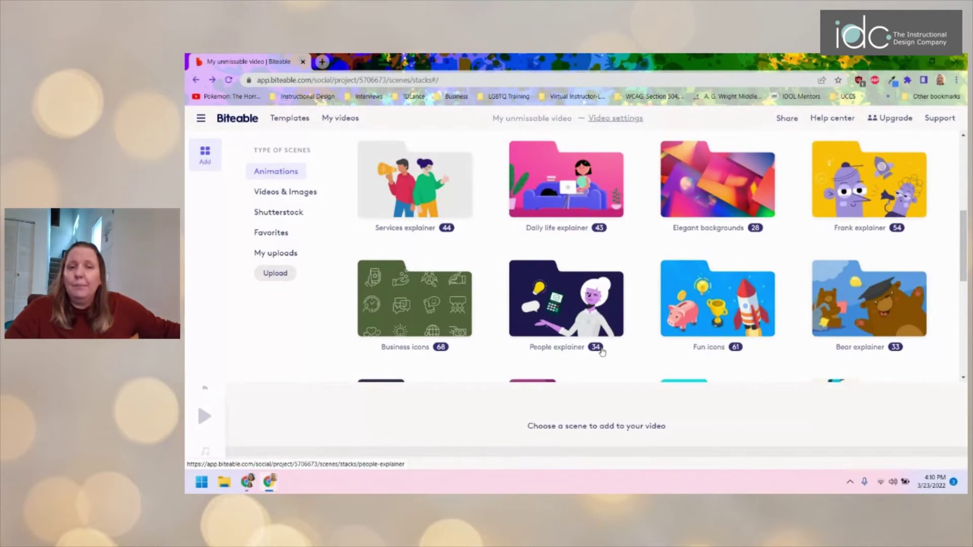
{"action": "scroll", "coordinate": [642, 289], "scroll_direction": "down", "scroll_amount": 3}
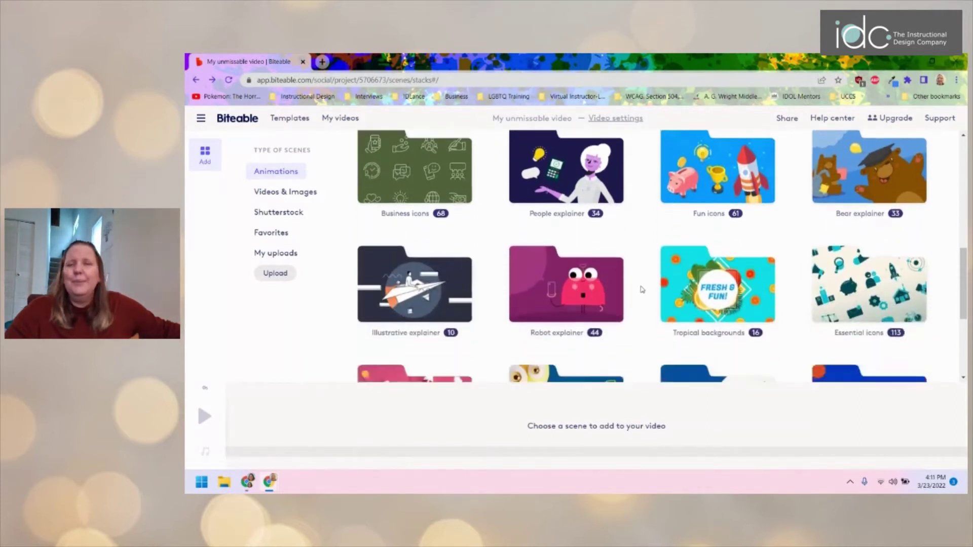
{"action": "scroll", "coordinate": [656, 279], "scroll_direction": "down", "scroll_amount": 3}
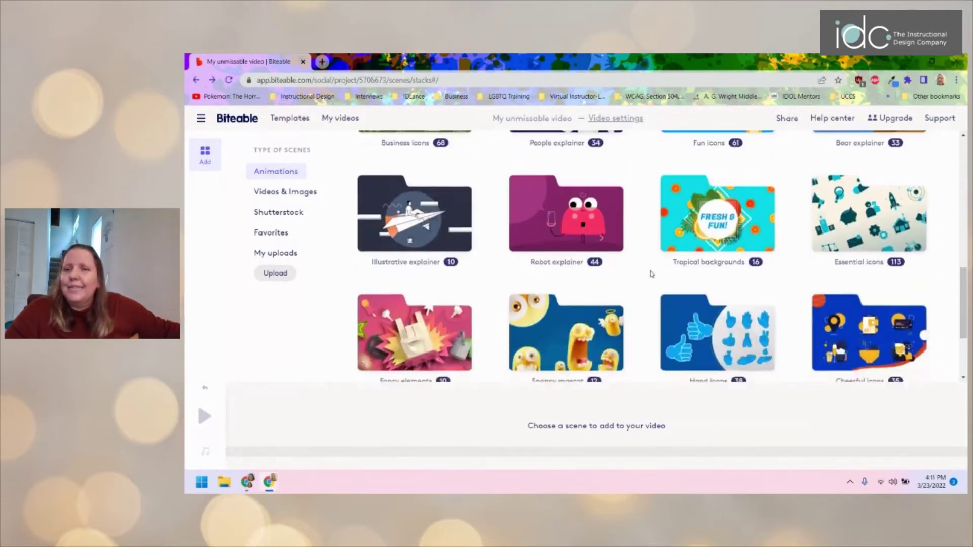
{"action": "scroll", "coordinate": [654, 273], "scroll_direction": "up", "scroll_amount": 2}
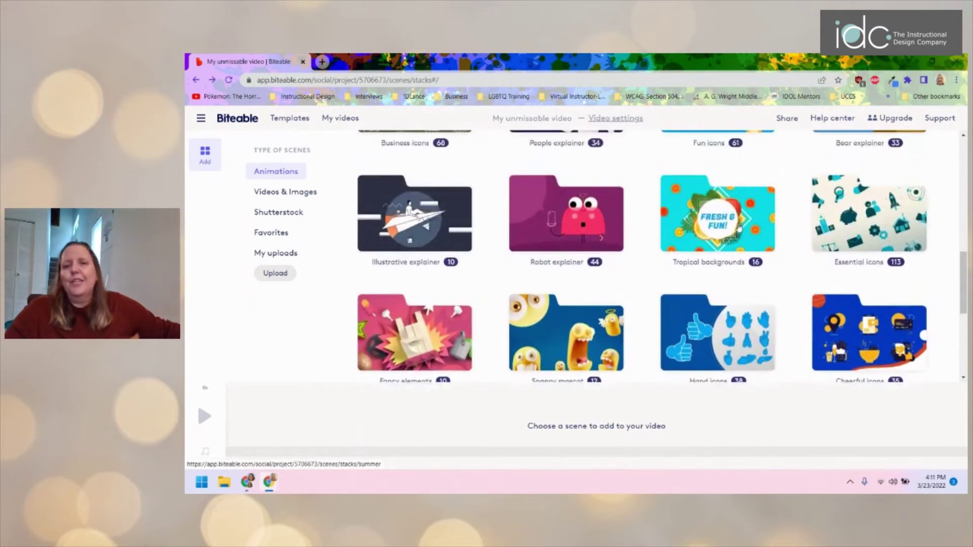
{"action": "left_click", "coordinate": [739, 229]}
{"action": "scroll", "coordinate": [761, 304], "scroll_direction": "down", "scroll_amount": 3}
{"action": "scroll", "coordinate": [772, 302], "scroll_direction": "up", "scroll_amount": 3}
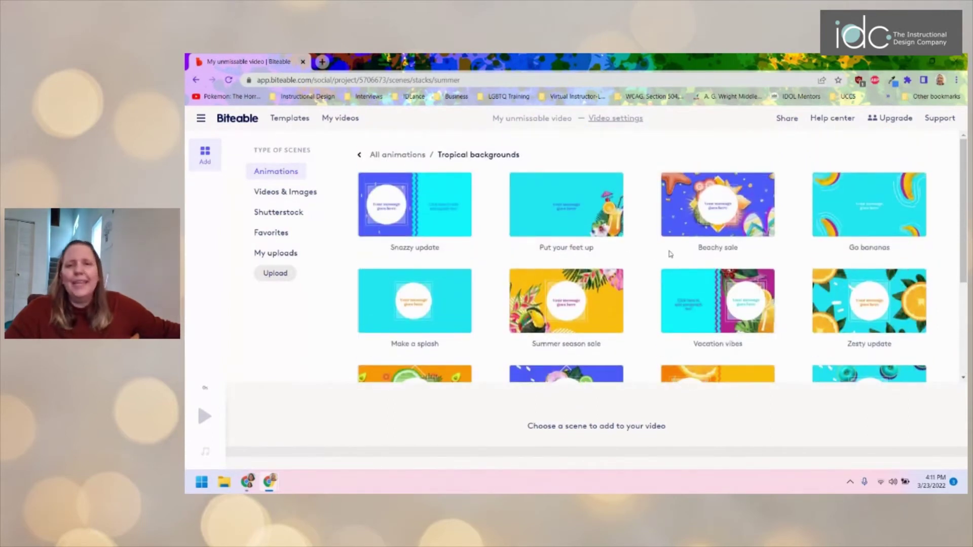
{"action": "scroll", "coordinate": [669, 270], "scroll_direction": "down", "scroll_amount": 1}
{"action": "scroll", "coordinate": [668, 270], "scroll_direction": "down", "scroll_amount": 3}
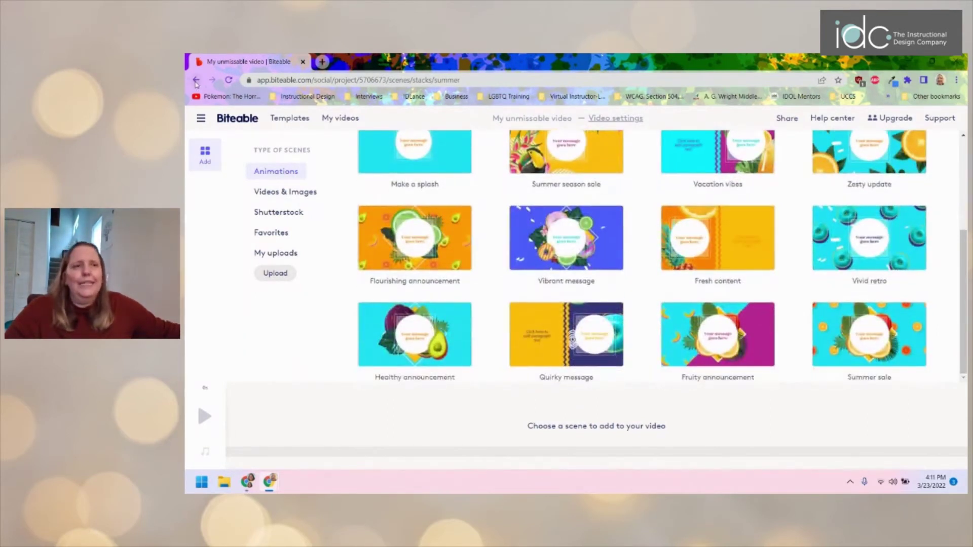
{"action": "left_click", "coordinate": [196, 79]}
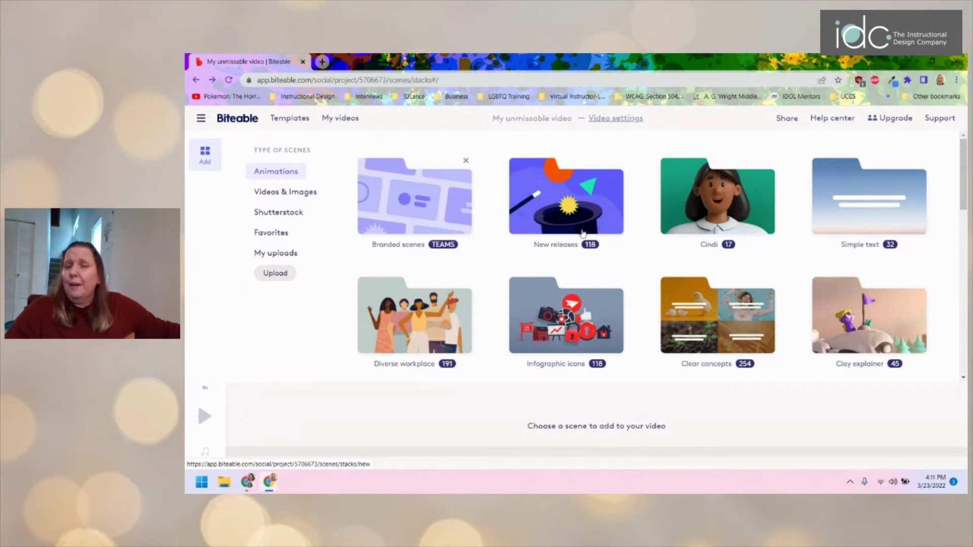
{"action": "scroll", "coordinate": [582, 239], "scroll_direction": "down", "scroll_amount": 4}
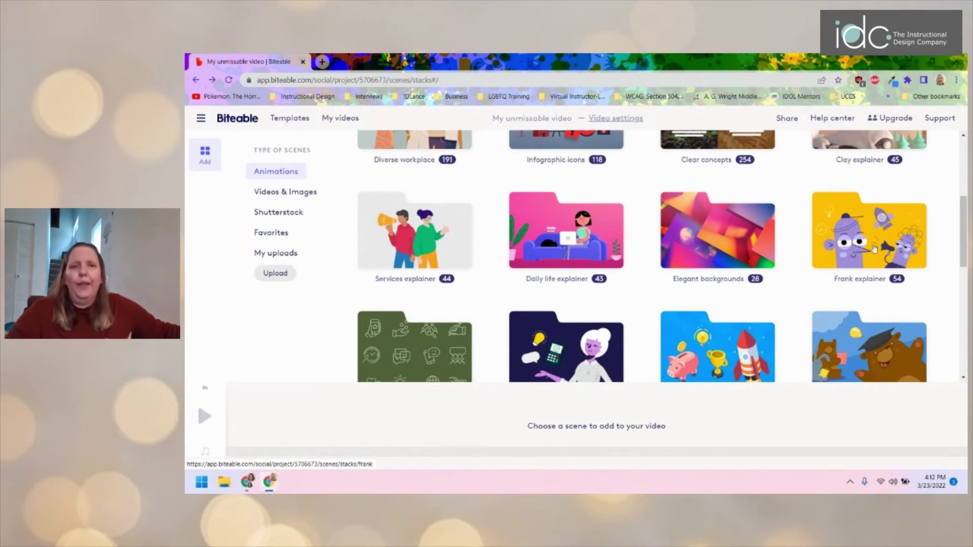
Reopen the Clay explainer collection and dismiss the Slack chat notification
{"action": "scroll", "coordinate": [834, 266], "scroll_direction": "up", "scroll_amount": 3}
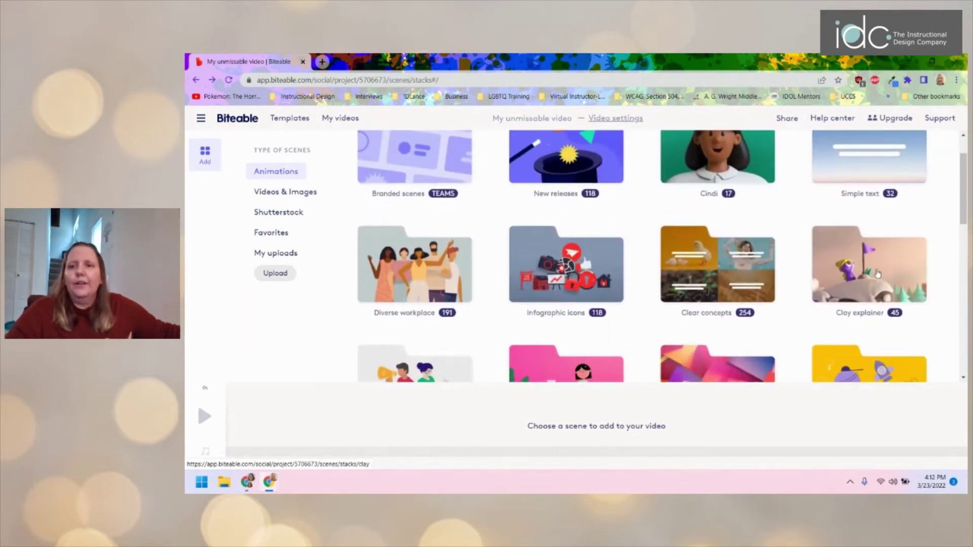
{"action": "left_click", "coordinate": [836, 269]}
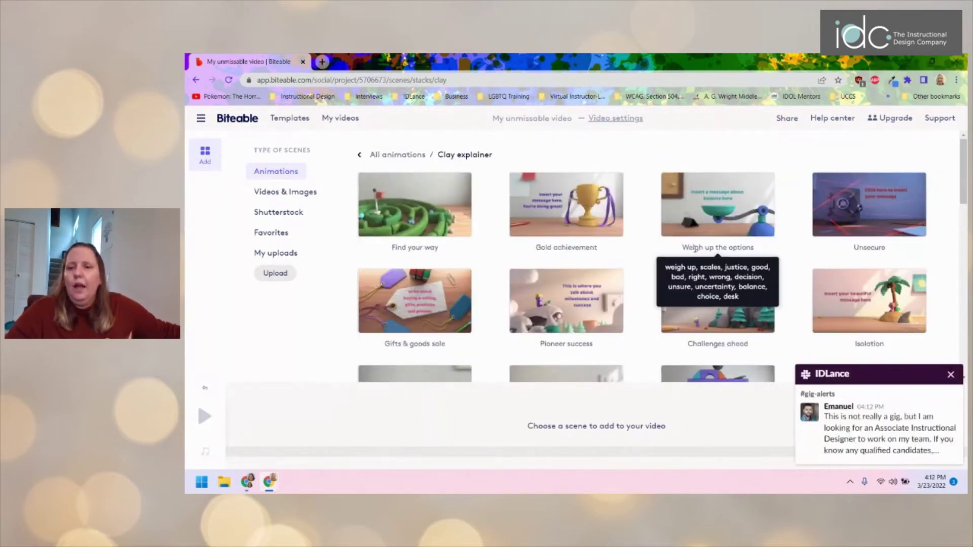
{"action": "left_click", "coordinate": [951, 374]}
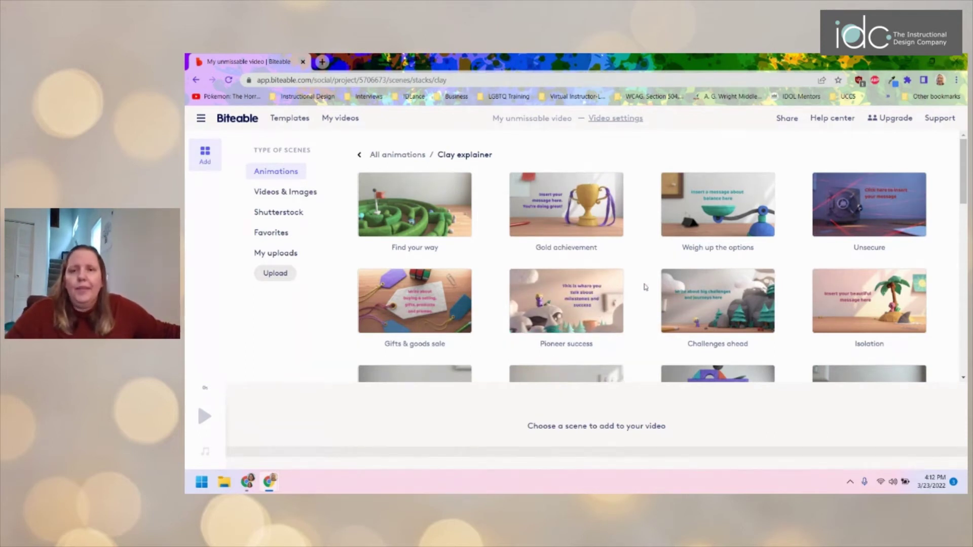
Add Weigh up the options (stretched to 11.5 s), a lengthened Gold achievement, and Find your way
{"action": "left_click", "coordinate": [715, 215]}
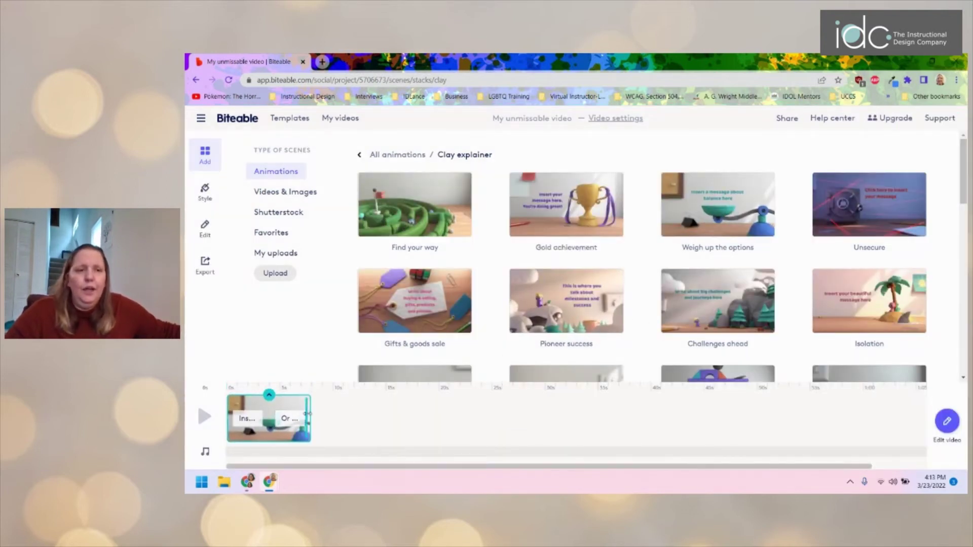
{"action": "left_click_drag", "start_coordinate": [324, 418], "coordinate": [349, 418]}
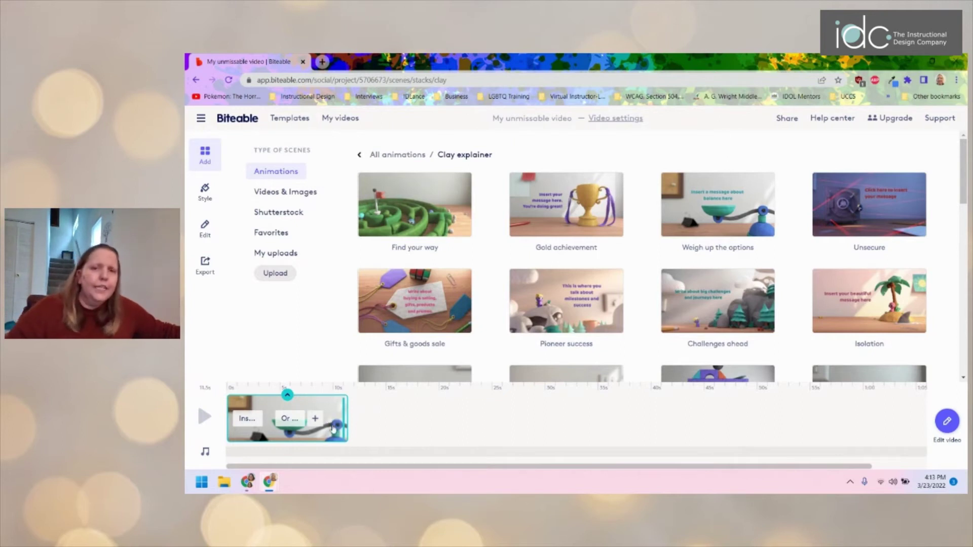
{"action": "left_click", "coordinate": [576, 211]}
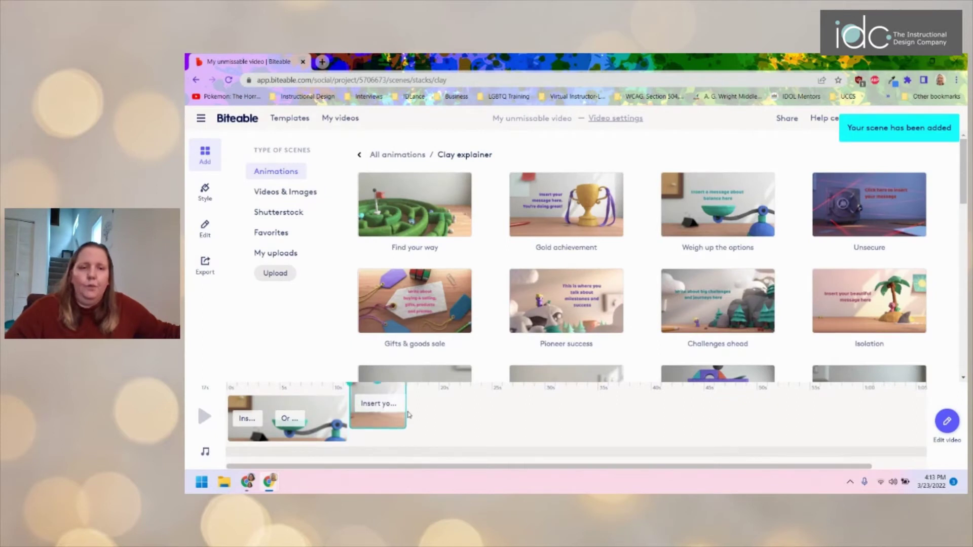
{"action": "left_click_drag", "start_coordinate": [404, 412], "coordinate": [459, 413]}
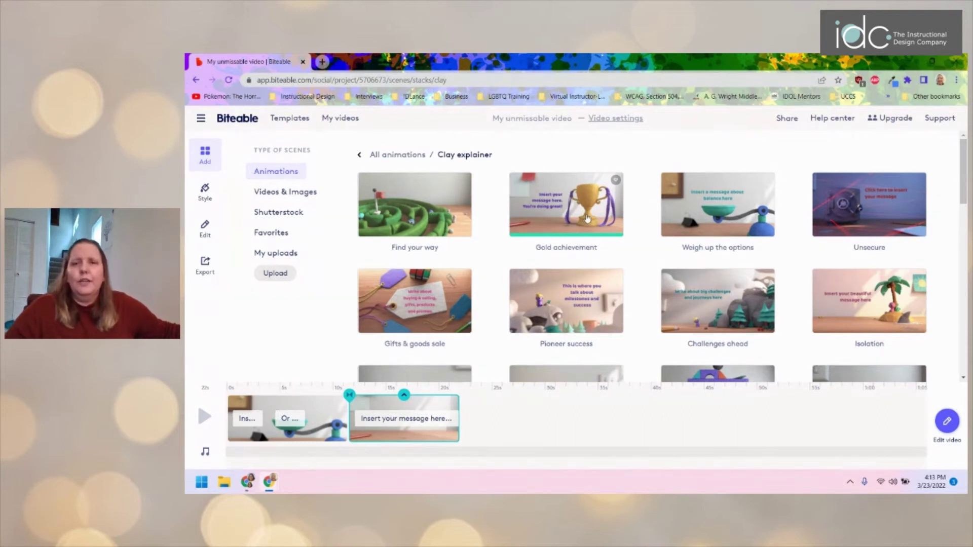
{"action": "left_click", "coordinate": [432, 206]}
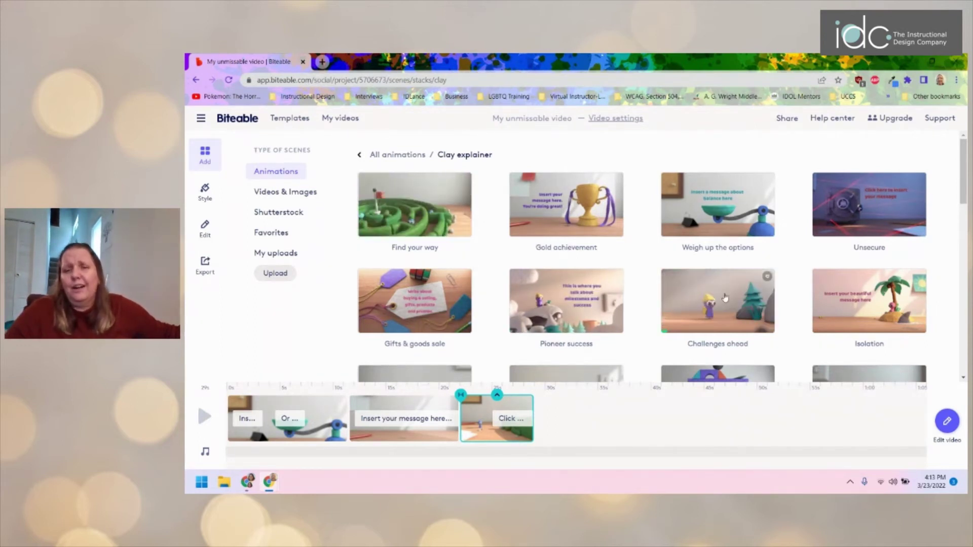
{"action": "scroll", "coordinate": [713, 290], "scroll_direction": "down", "scroll_amount": 3}
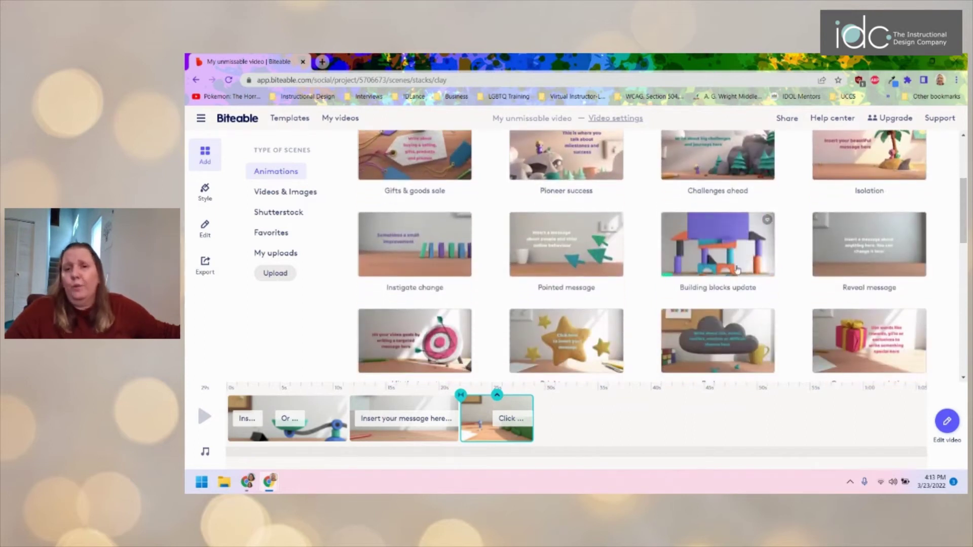
{"action": "scroll", "coordinate": [669, 256], "scroll_direction": "down", "scroll_amount": 2}
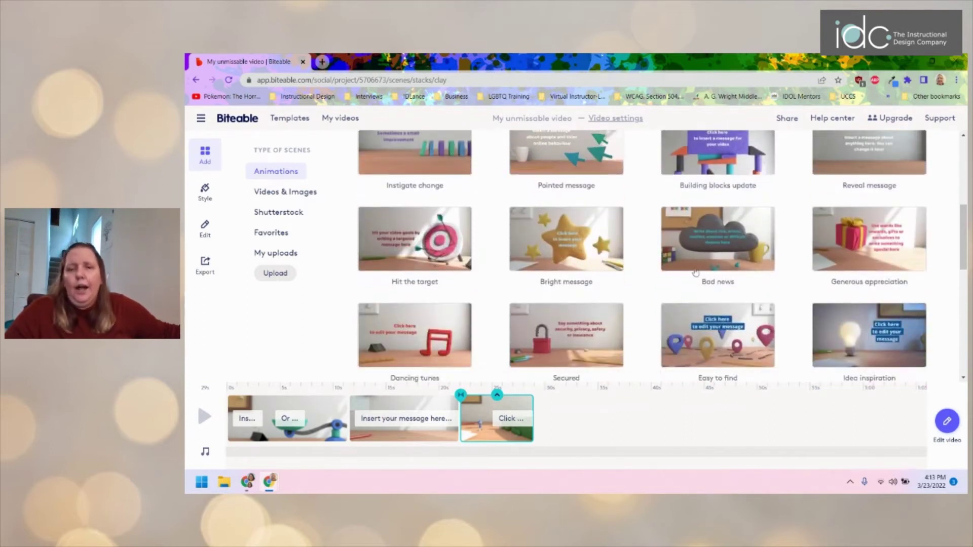
Move the first scene's balance caption slightly up and left, keeping the Baloo Da font
{"action": "left_click", "coordinate": [316, 421]}
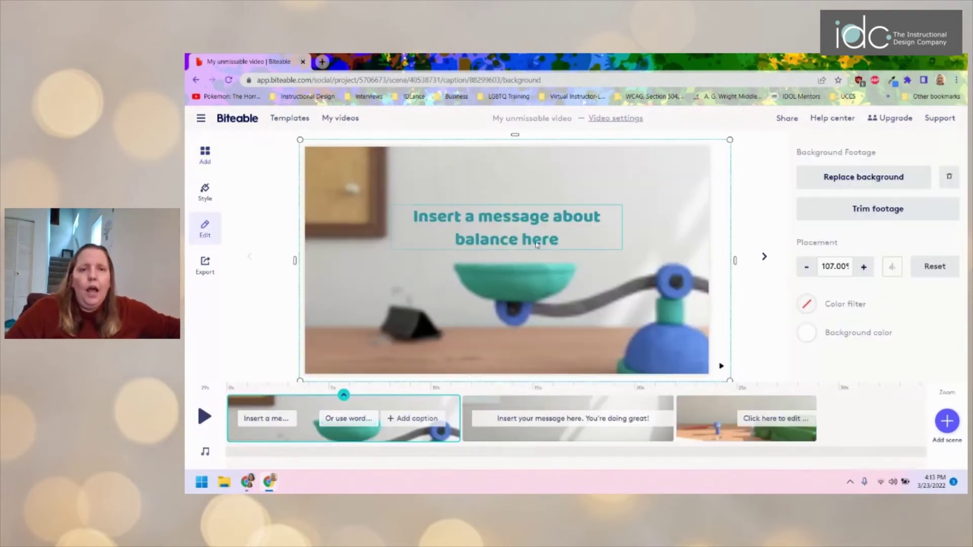
{"action": "left_click", "coordinate": [542, 223]}
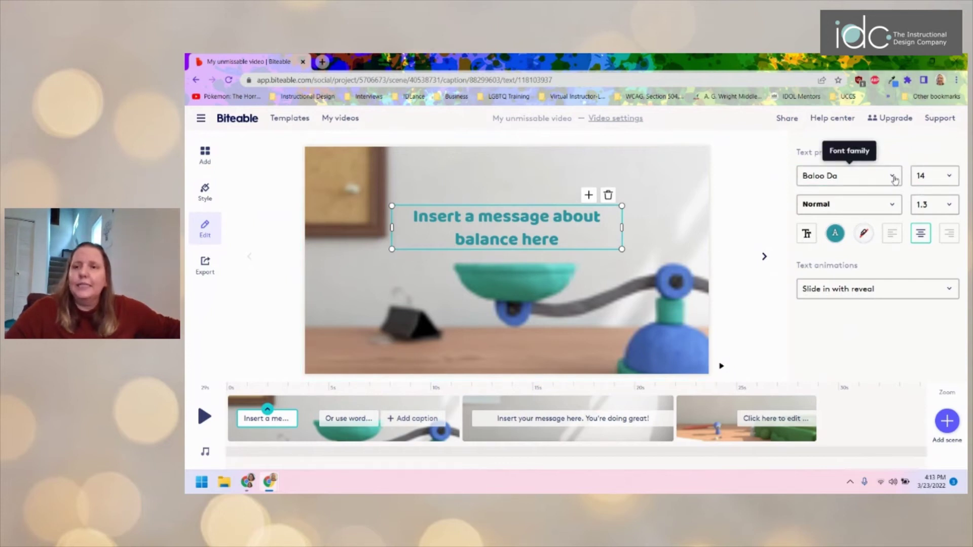
{"action": "left_click", "coordinate": [893, 177]}
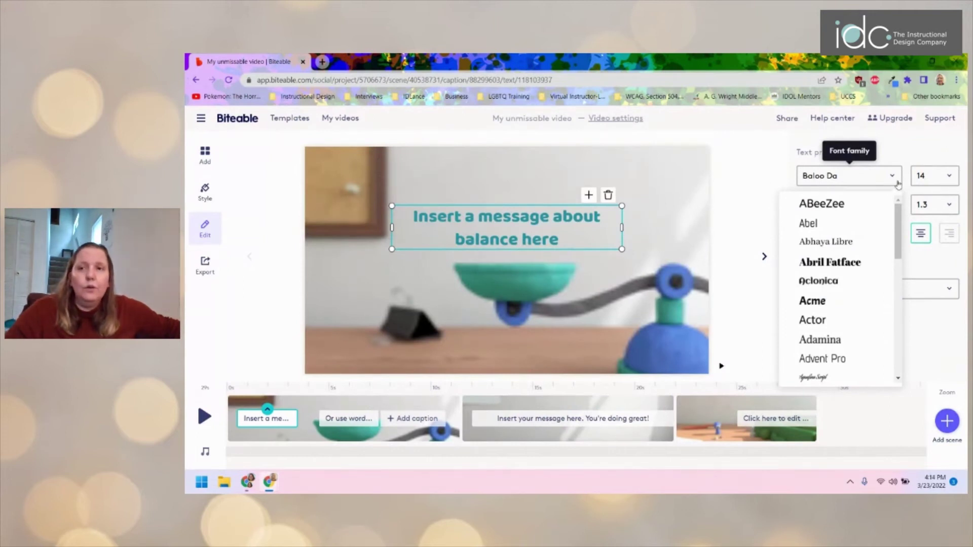
{"action": "left_click", "coordinate": [909, 151]}
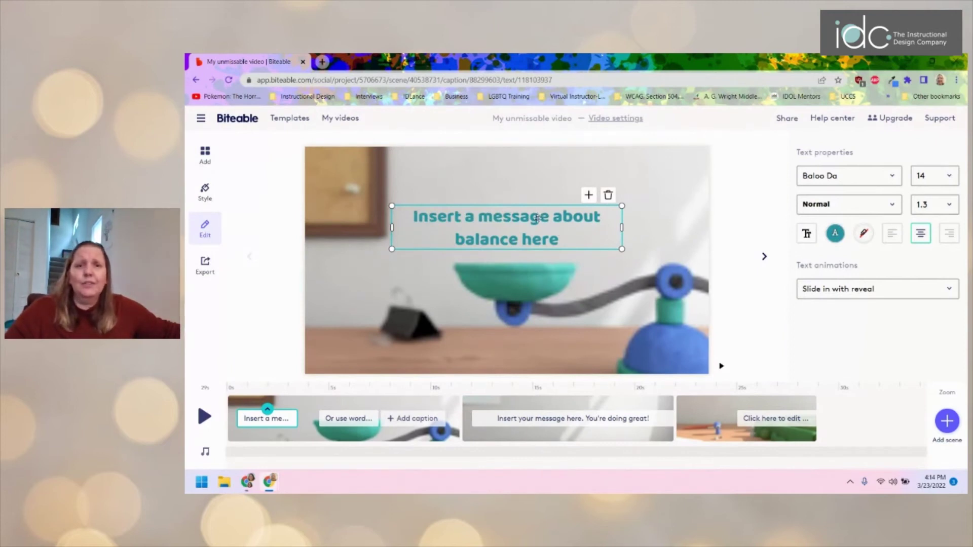
{"action": "mouse_move", "coordinate": [538, 218]}
{"action": "left_mouse_down"}
{"action": "mouse_move", "coordinate": [496, 186]}
{"action": "mouse_move", "coordinate": [533, 211]}
{"action": "left_mouse_up"}
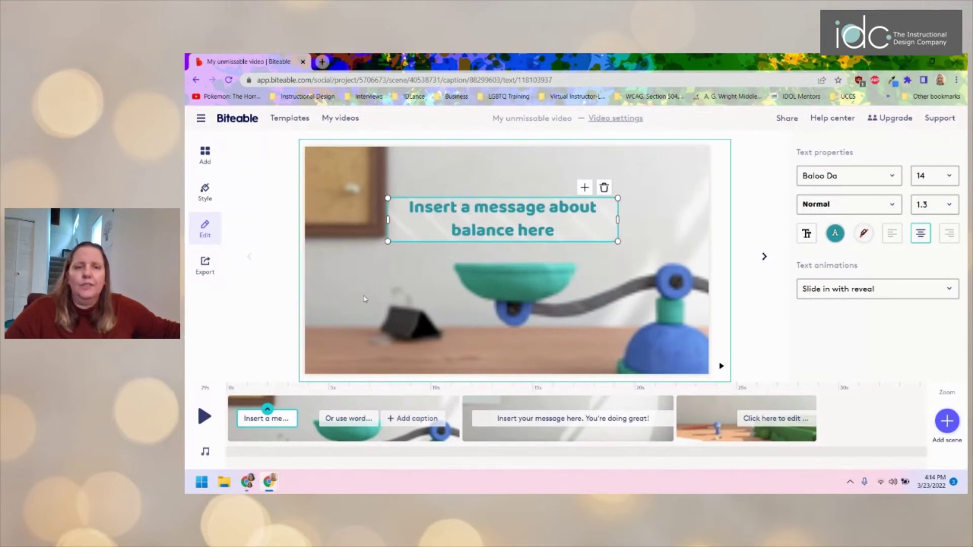
Shorten the first scene and bring up the Music Soundtrack choices
{"action": "left_click", "coordinate": [555, 229]}
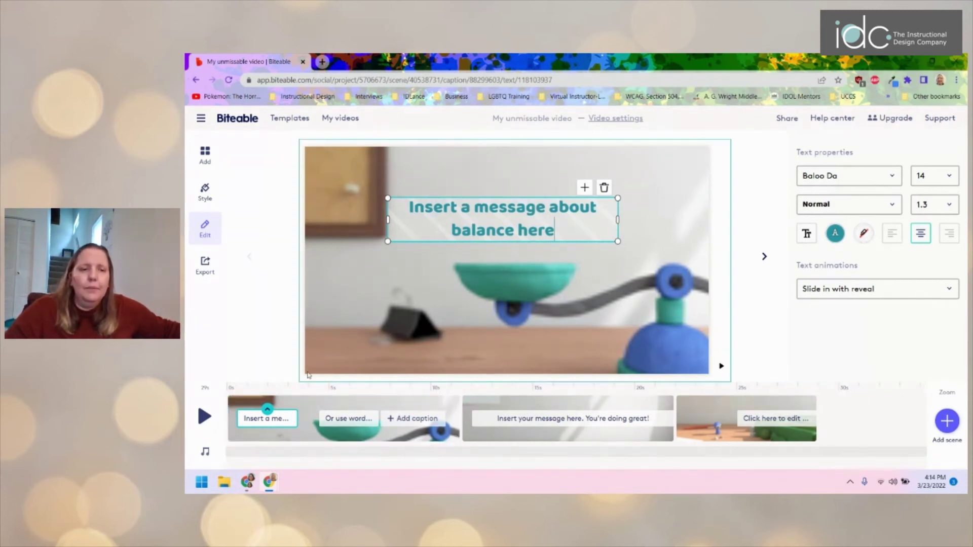
{"action": "left_click_drag", "start_coordinate": [460, 405], "coordinate": [398, 392]}
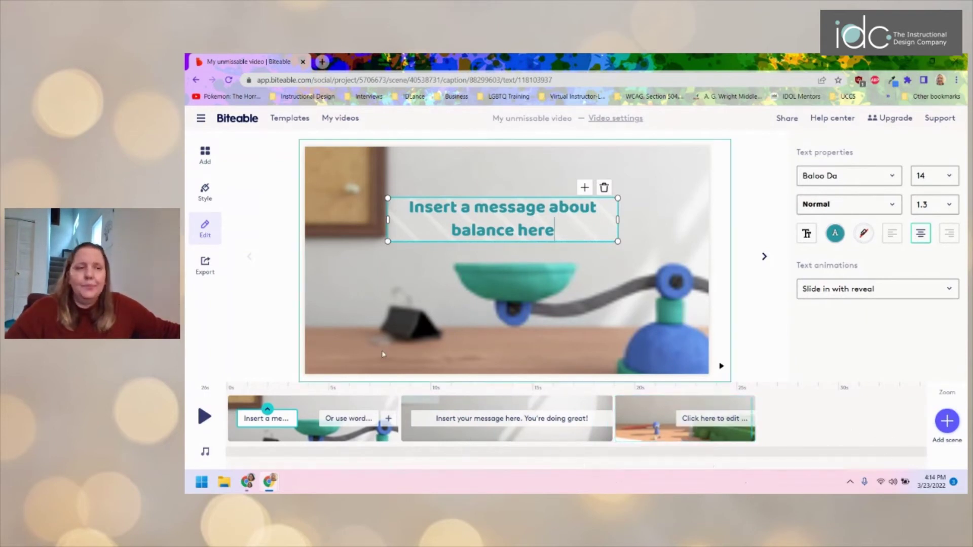
{"action": "left_click", "coordinate": [206, 454]}
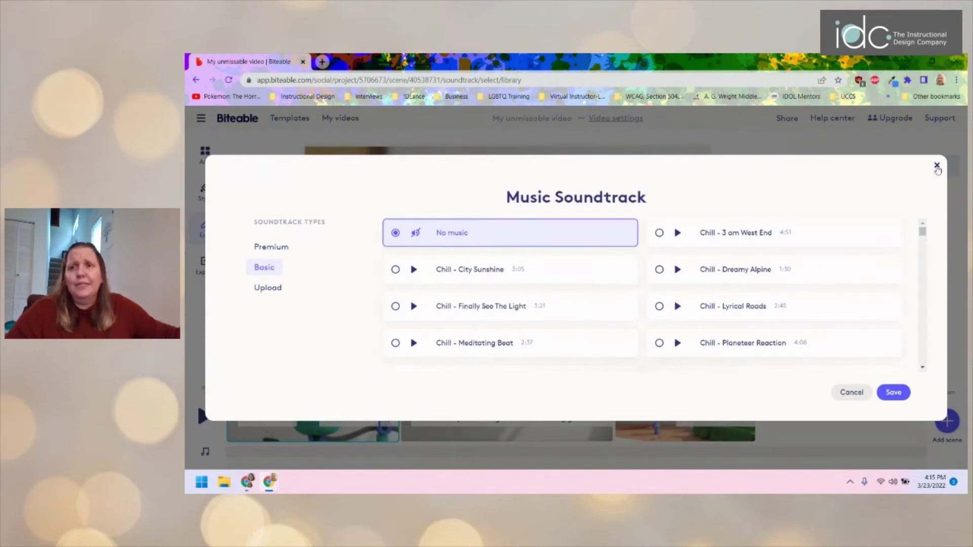
{"action": "left_click", "coordinate": [937, 166]}
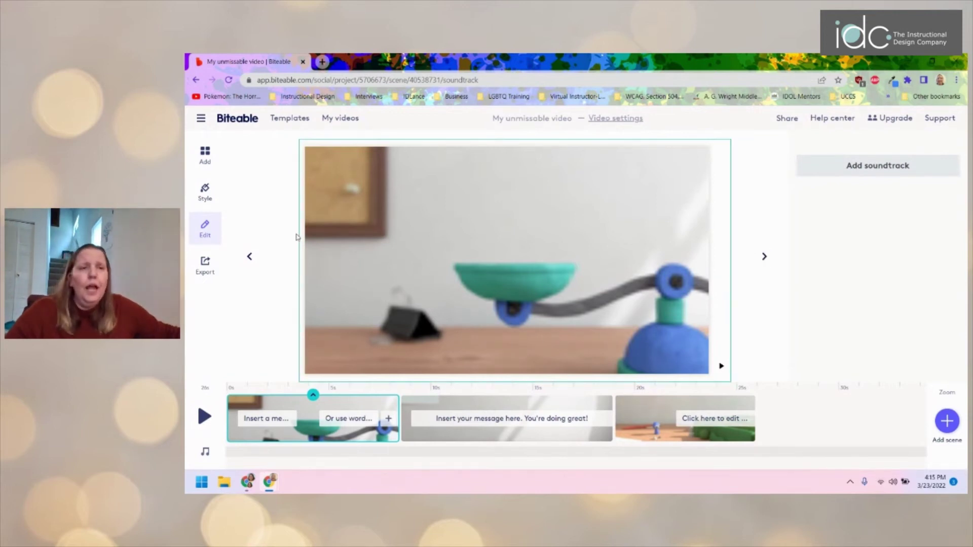
Create a new 16:9 video, 'My super video', and open the Frank explainer collection
{"action": "left_click", "coordinate": [290, 121]}
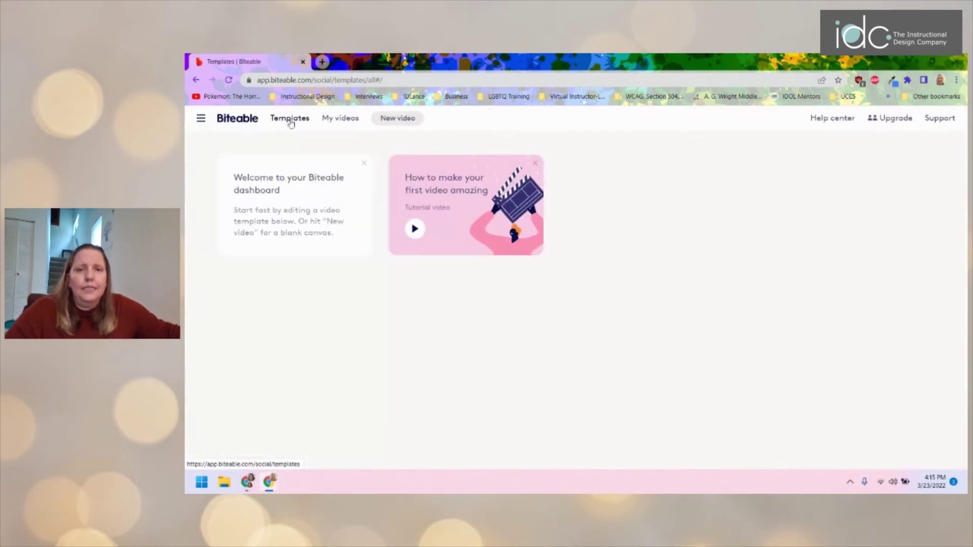
{"action": "left_click", "coordinate": [398, 118]}
{"action": "left_click", "coordinate": [689, 378]}
{"action": "scroll", "coordinate": [722, 348], "scroll_direction": "down", "scroll_amount": 4}
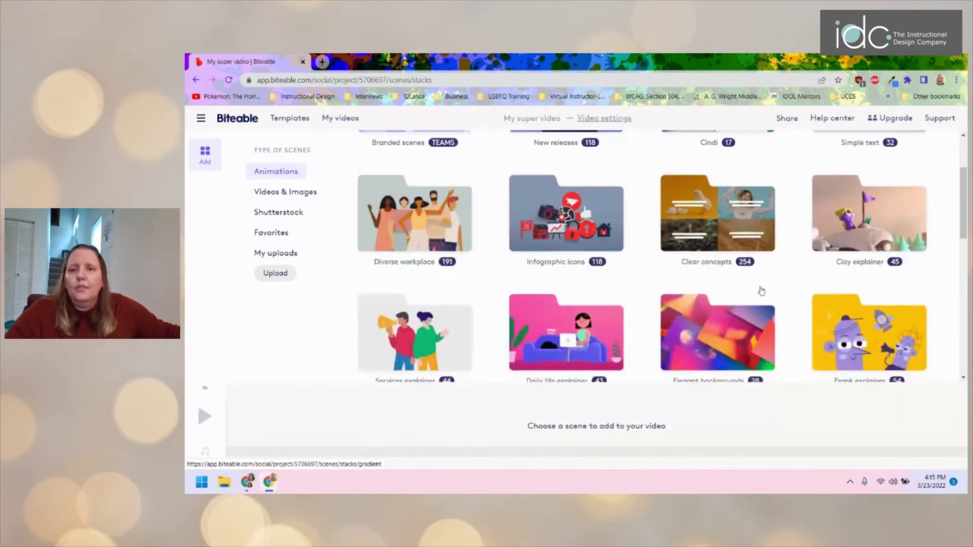
{"action": "left_click", "coordinate": [893, 240]}
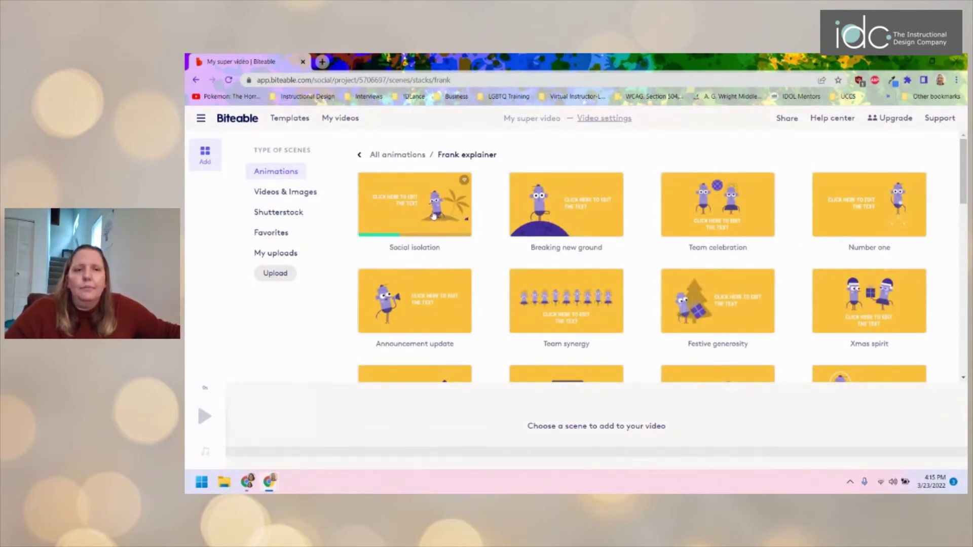
Add Social isolation, Festive generosity, Aim high and Progress, then edit Festive generosity
{"action": "left_click", "coordinate": [434, 218]}
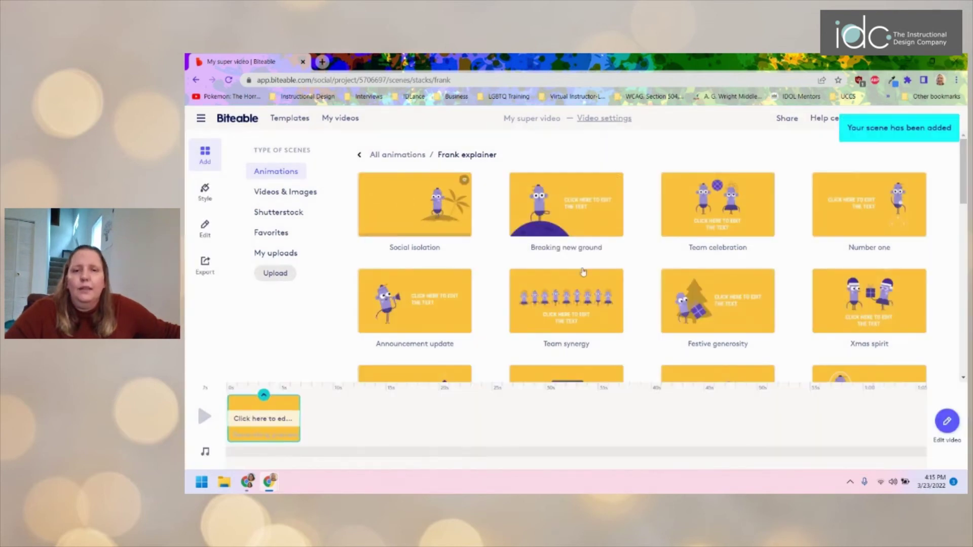
{"action": "left_click", "coordinate": [726, 299]}
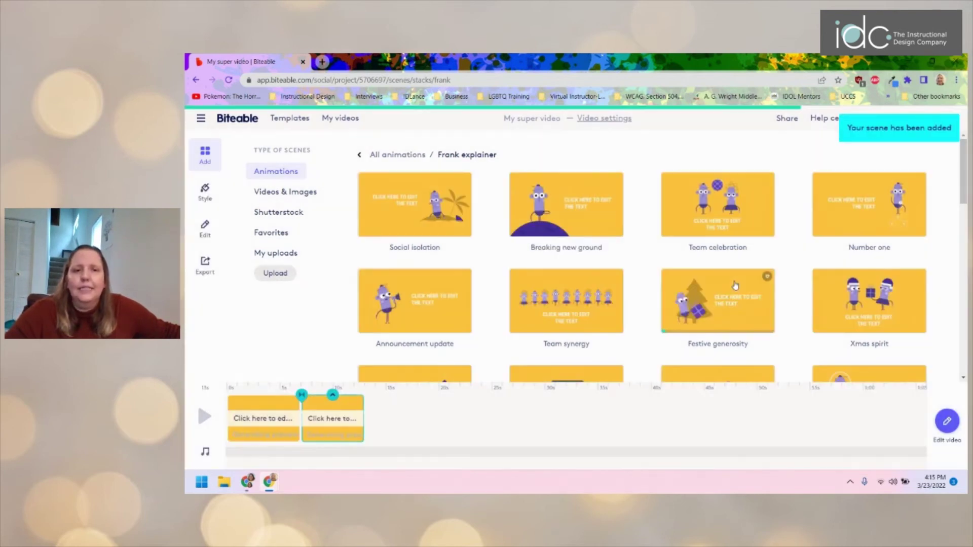
{"action": "scroll", "coordinate": [730, 294], "scroll_direction": "down", "scroll_amount": 5}
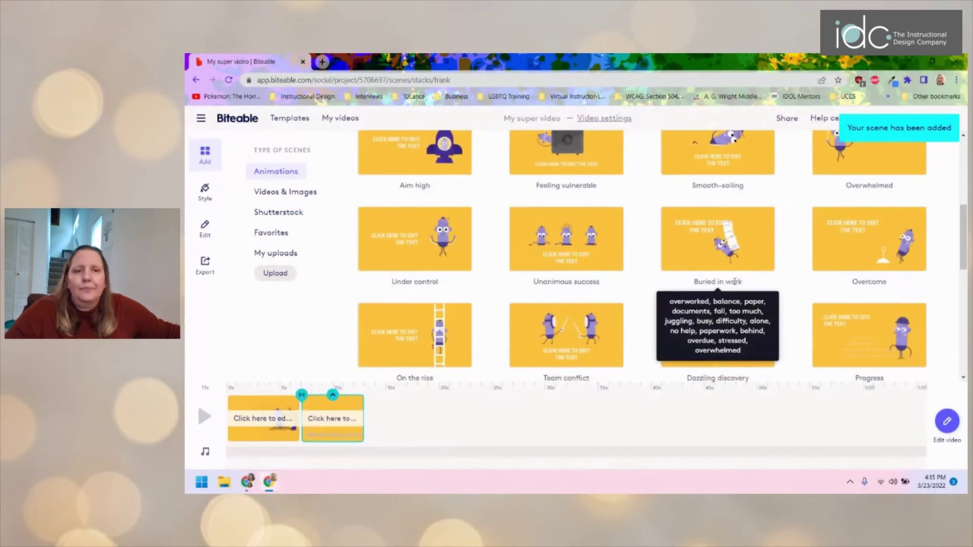
{"action": "scroll", "coordinate": [730, 283], "scroll_direction": "down", "scroll_amount": 2}
{"action": "scroll", "coordinate": [463, 190], "scroll_direction": "up", "scroll_amount": 2}
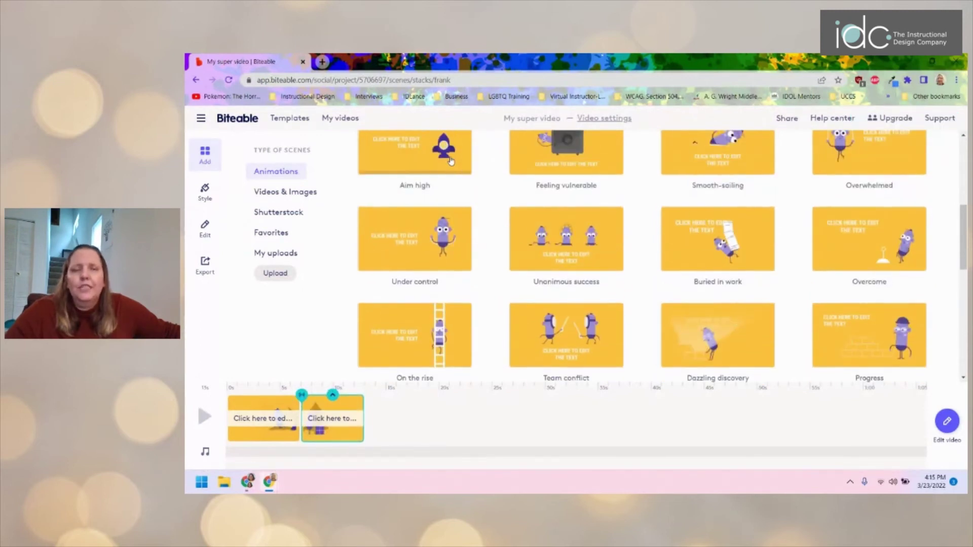
{"action": "left_click", "coordinate": [446, 162]}
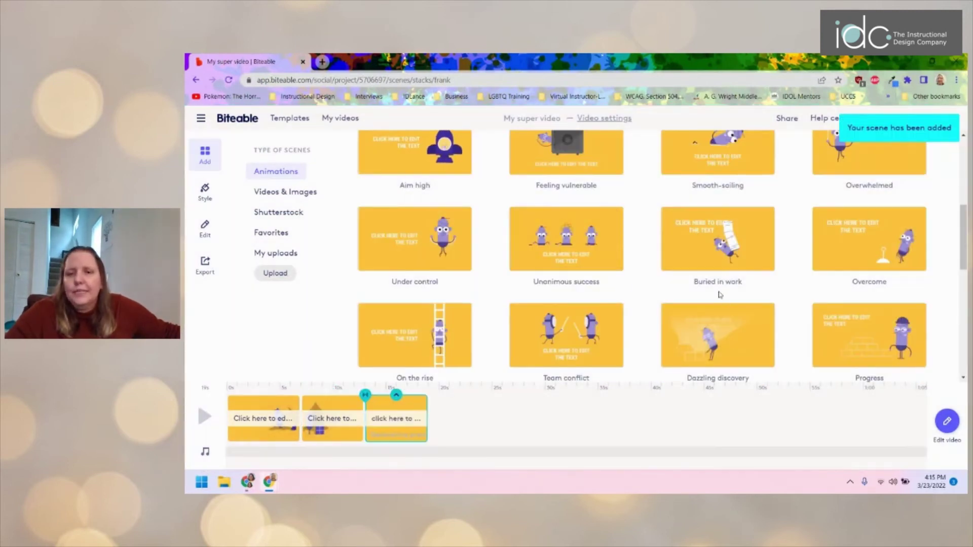
{"action": "left_click", "coordinate": [888, 343]}
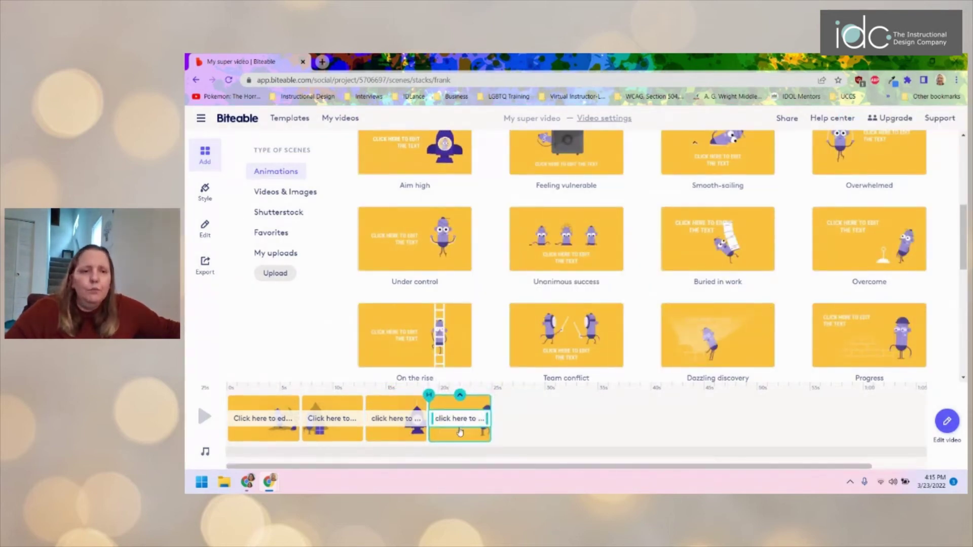
{"action": "left_click", "coordinate": [462, 426]}
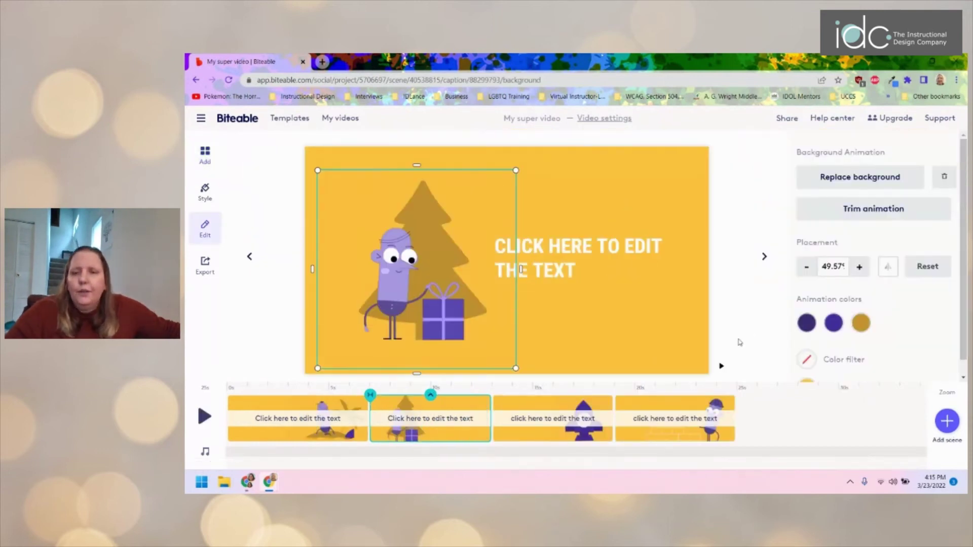
Show the Festive generosity scene's background colour palette, currently yellow #FFC33E
{"action": "scroll", "coordinate": [811, 339], "scroll_direction": "down", "scroll_amount": 1}
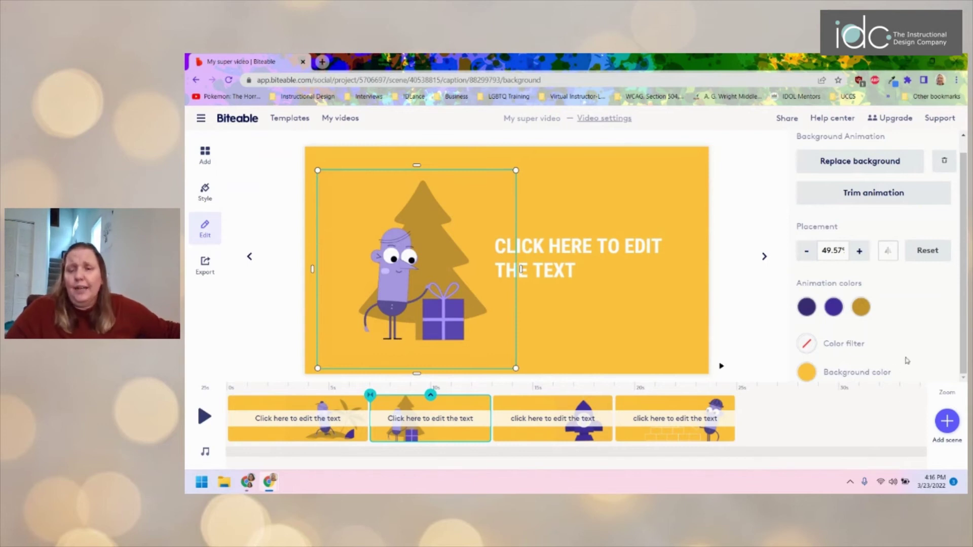
{"action": "left_click", "coordinate": [808, 374]}
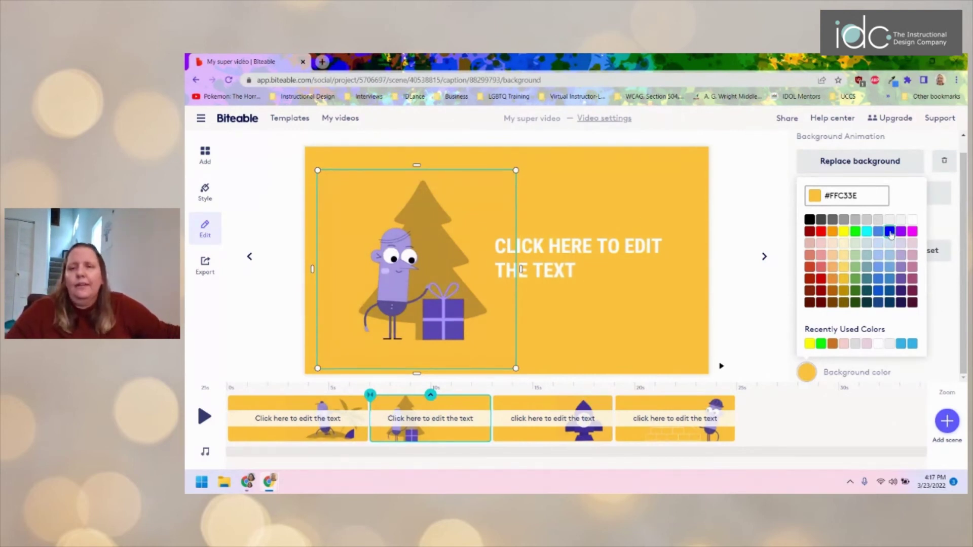
Make the Festive generosity background blue and change the gold tree colour to orange
{"action": "left_click", "coordinate": [890, 232]}
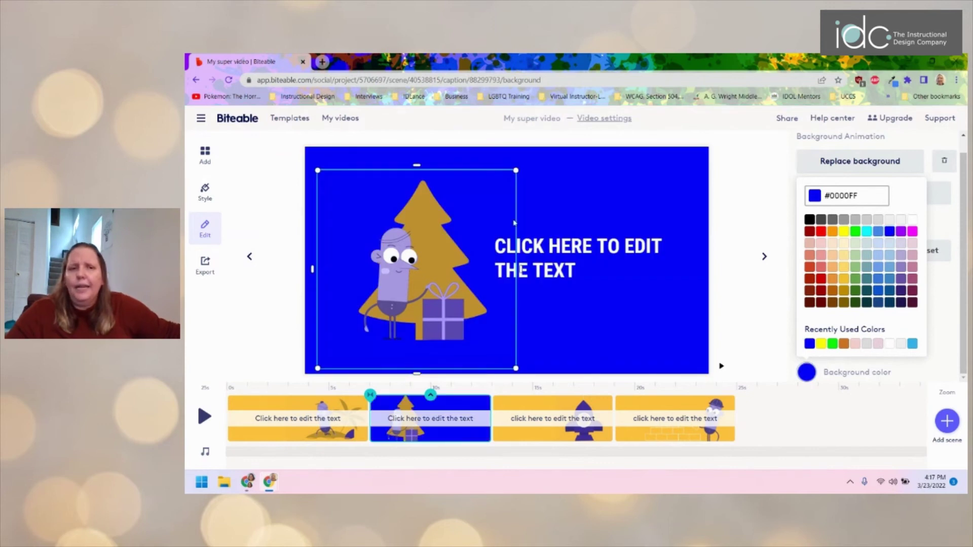
{"action": "left_click", "coordinate": [396, 266]}
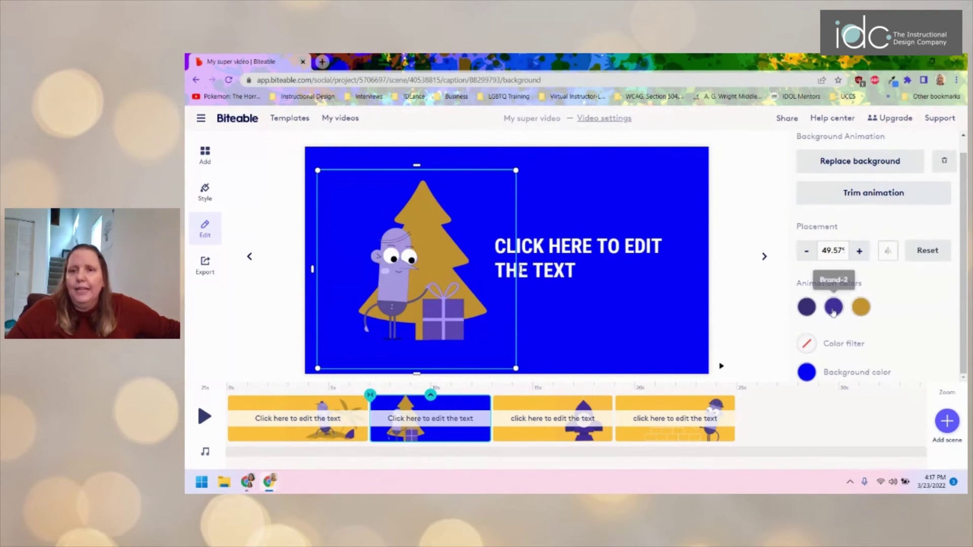
{"action": "left_click", "coordinate": [861, 307]}
{"action": "scroll", "coordinate": [877, 341], "scroll_direction": "down", "scroll_amount": 2}
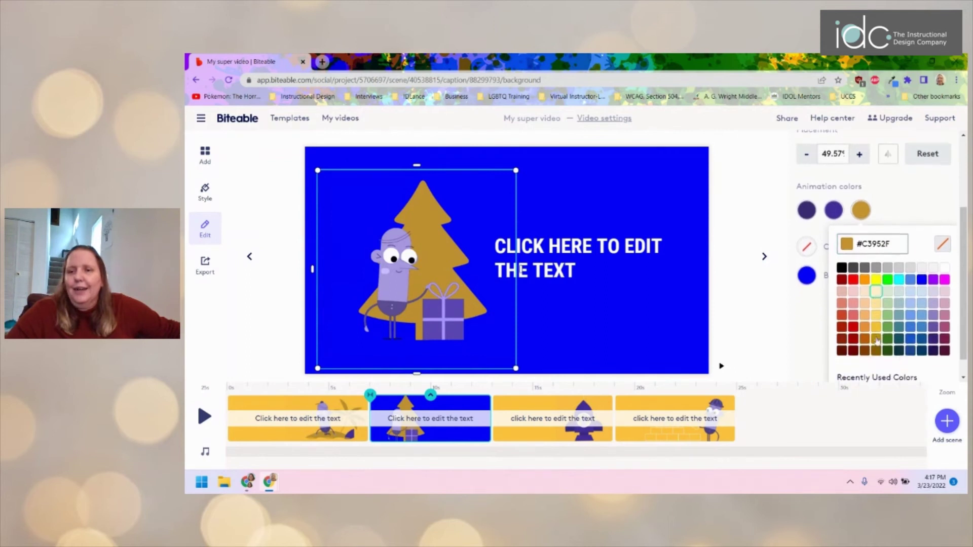
{"action": "left_click", "coordinate": [866, 321]}
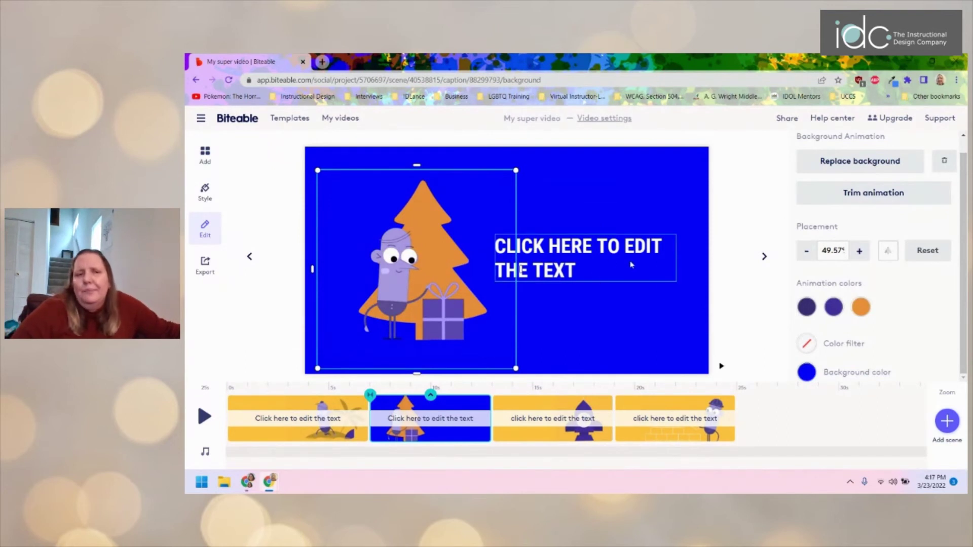
{"action": "left_click", "coordinate": [806, 306]}
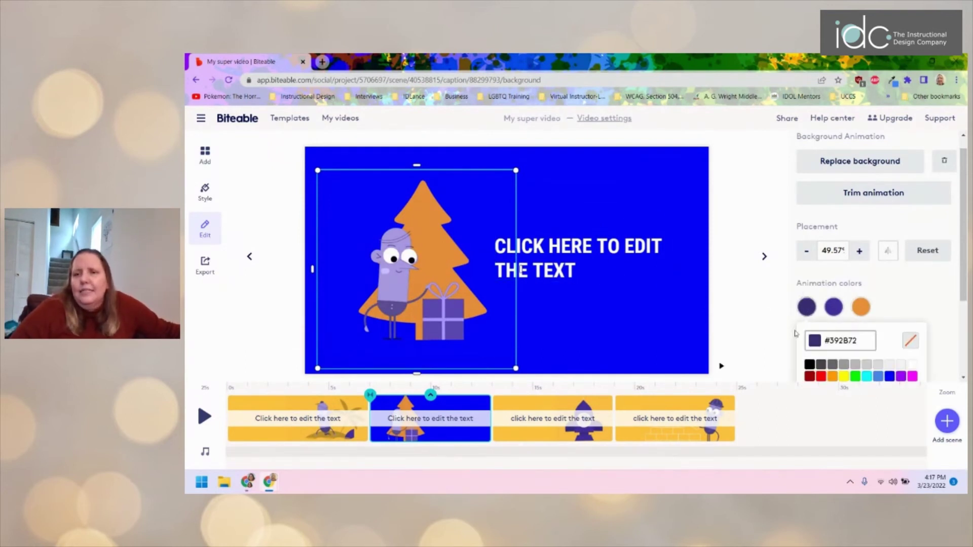
{"action": "scroll", "coordinate": [791, 319], "scroll_direction": "down", "scroll_amount": 2}
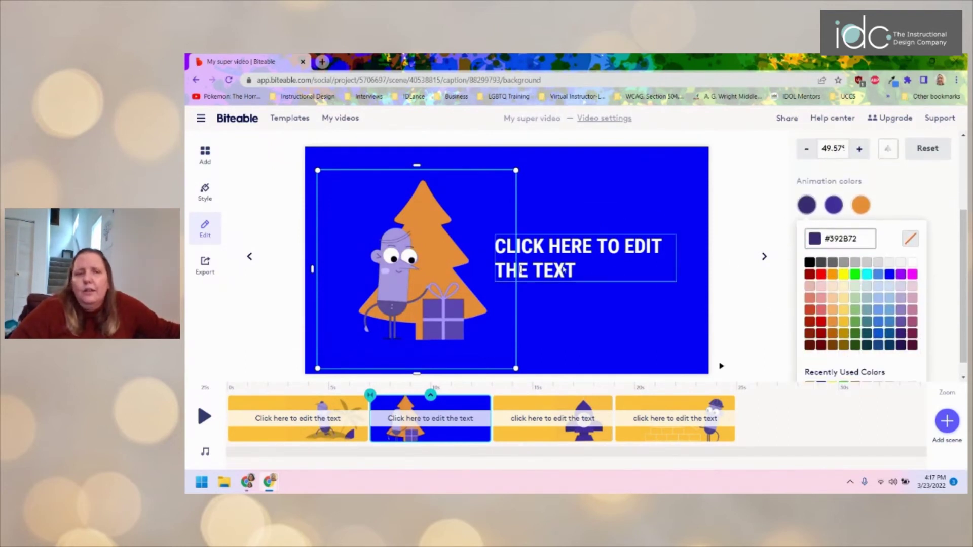
{"action": "left_click", "coordinate": [451, 318]}
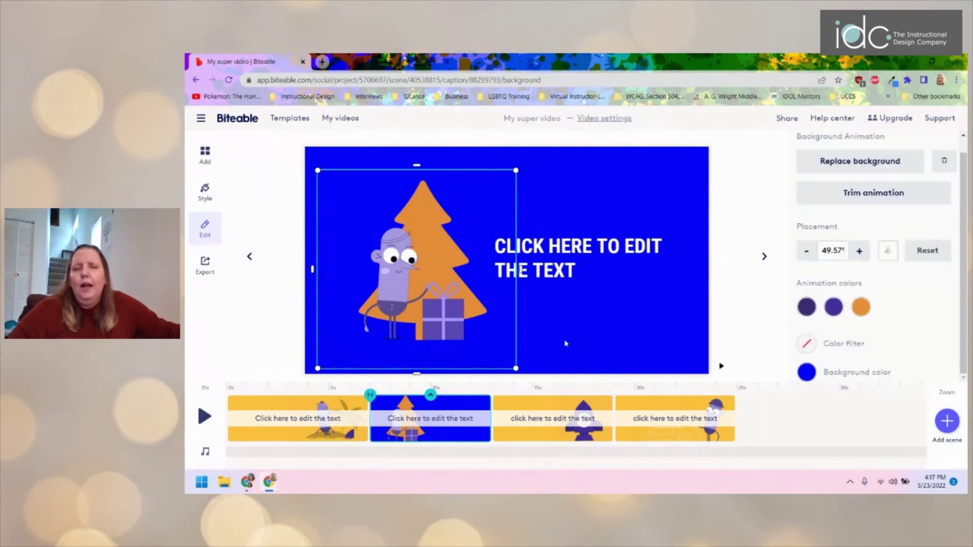
Change the animation colour swatches to make the tree blue and the gift orange
{"action": "left_click", "coordinate": [862, 307]}
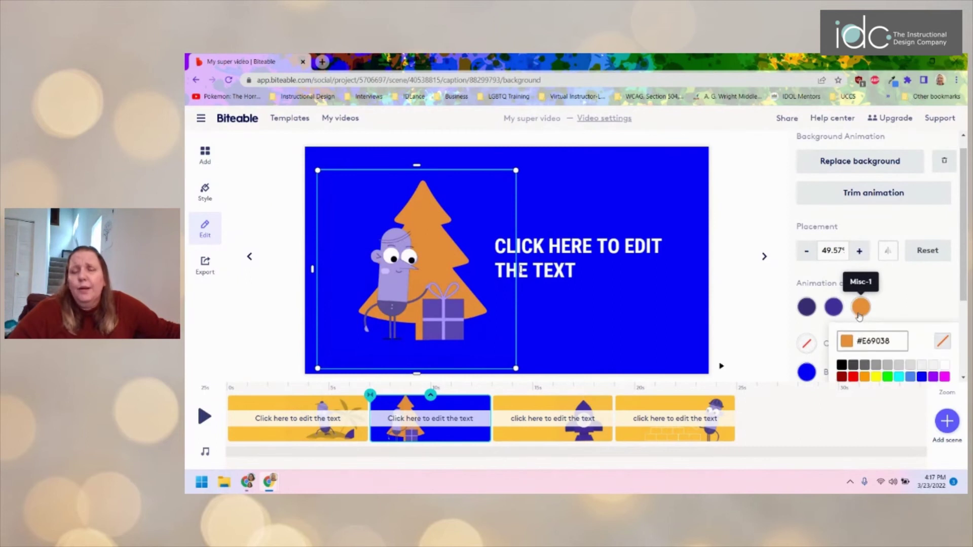
{"action": "scroll", "coordinate": [868, 339], "scroll_direction": "down", "scroll_amount": 1}
{"action": "scroll", "coordinate": [868, 338], "scroll_direction": "down", "scroll_amount": 1}
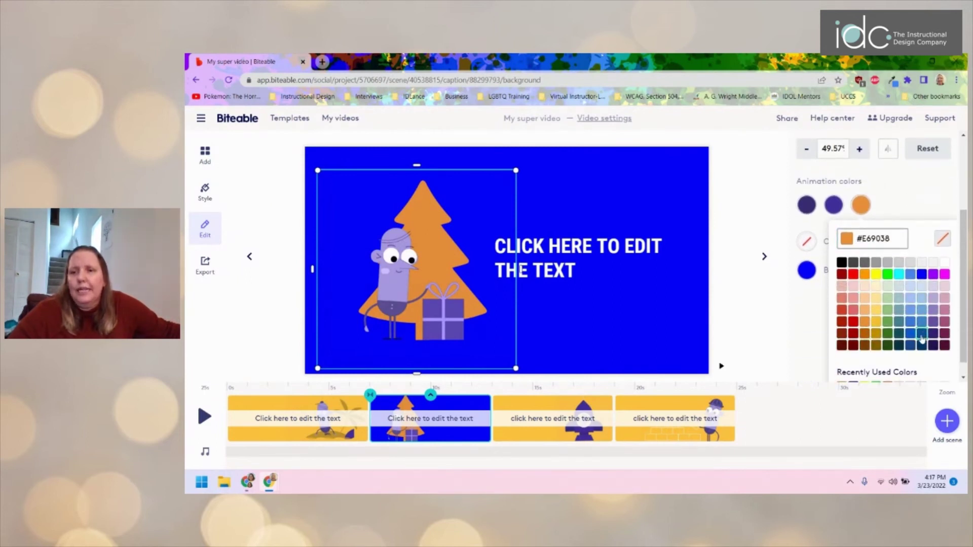
{"action": "left_click", "coordinate": [923, 276]}
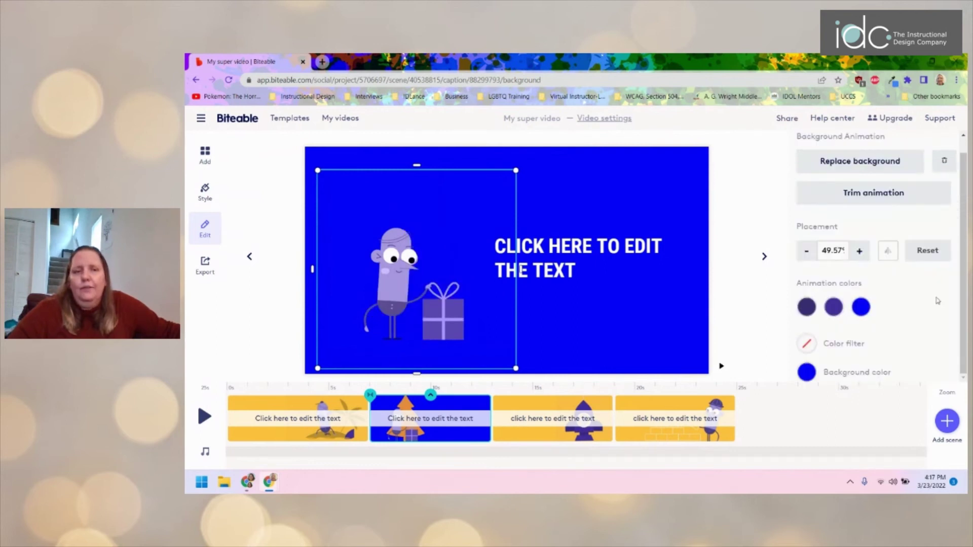
{"action": "left_click", "coordinate": [833, 307]}
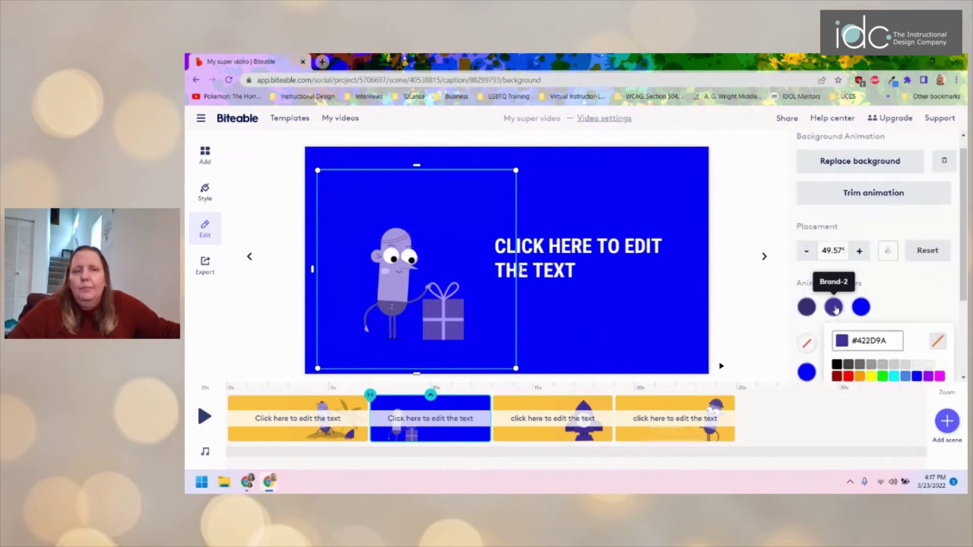
{"action": "scroll", "coordinate": [858, 328], "scroll_direction": "down", "scroll_amount": 1}
{"action": "left_click", "coordinate": [858, 325]}
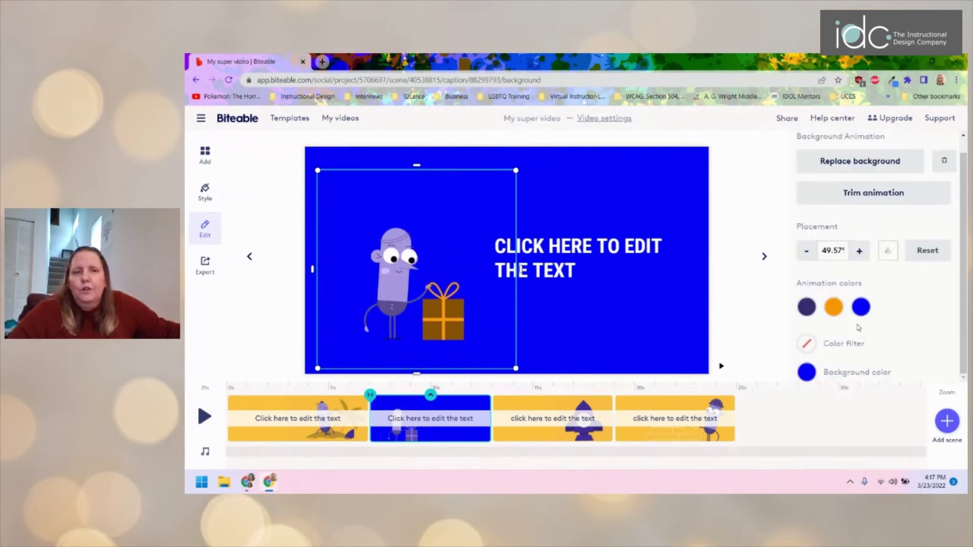
Make the character beige and set the scene background to orange #FF9901
{"action": "left_click", "coordinate": [806, 307]}
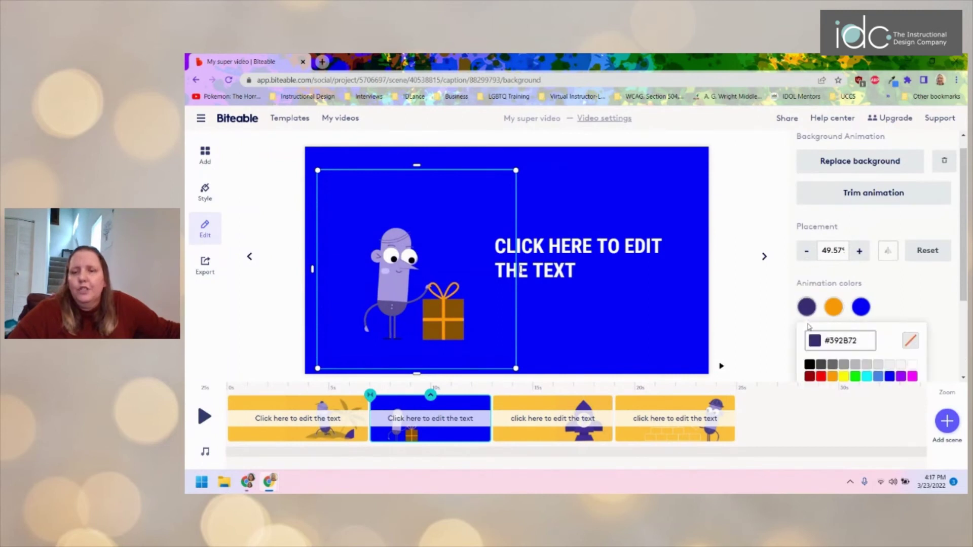
{"action": "left_click", "coordinate": [836, 288]}
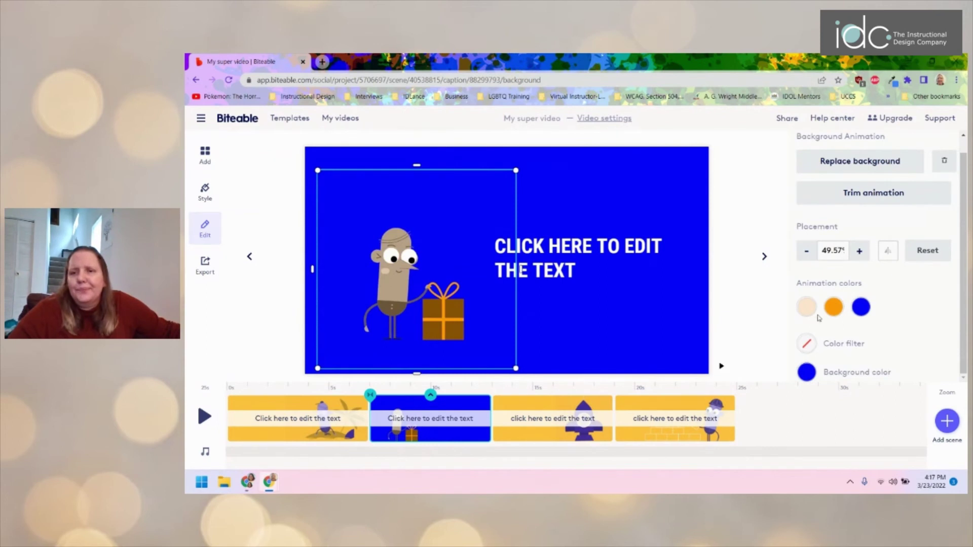
{"action": "left_click", "coordinate": [807, 372]}
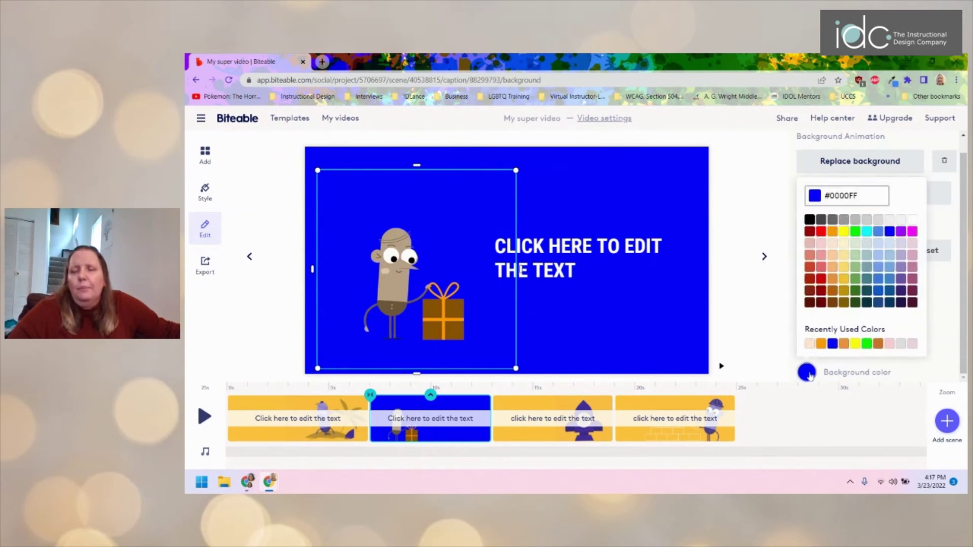
{"action": "left_click", "coordinate": [834, 233]}
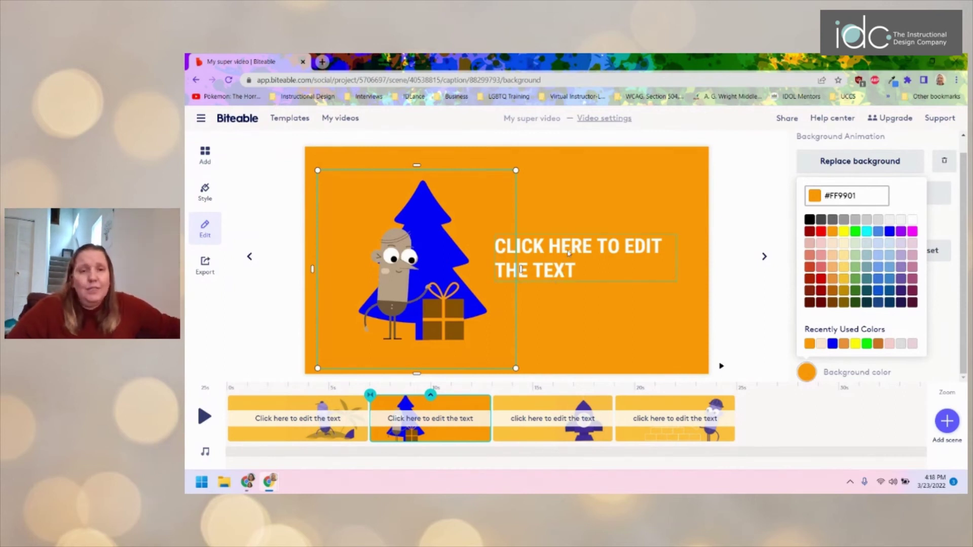
Select the 'CLICK HERE TO EDIT THE TEXT' caption to show its Roboto Condensed Bold 16 text settings
{"action": "left_click", "coordinate": [563, 252]}
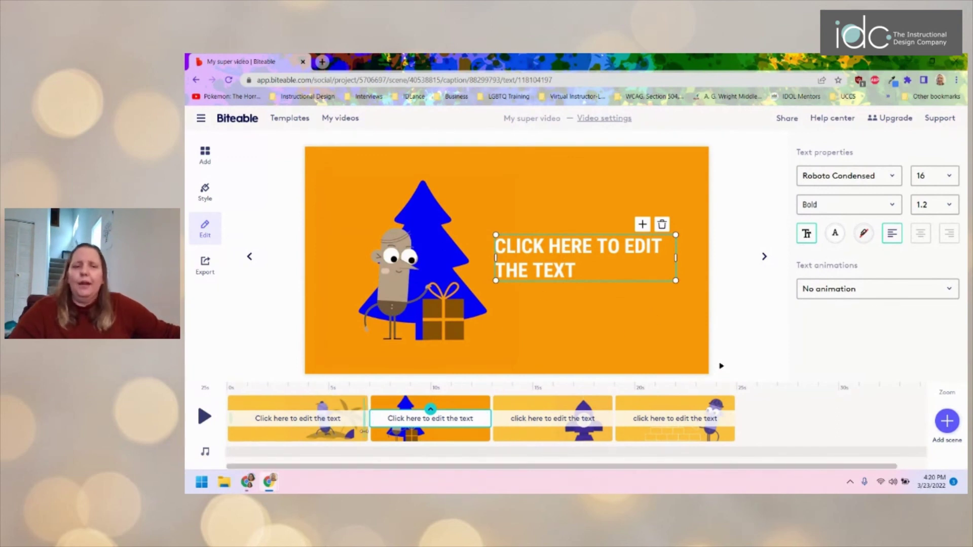
Move through the timeline past the rocket scene to the last brick-building Progress scene
{"action": "left_click", "coordinate": [425, 436]}
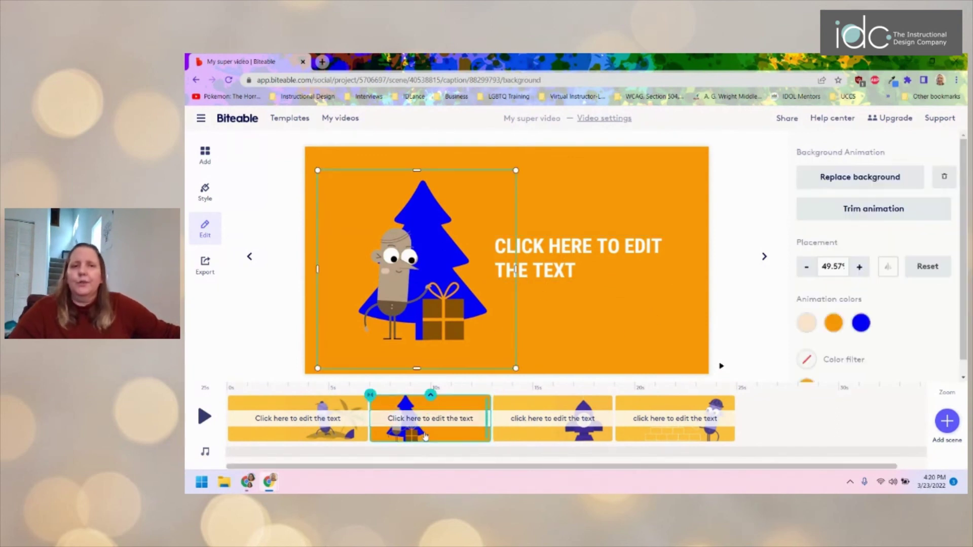
{"action": "left_click", "coordinate": [569, 435]}
{"action": "left_click", "coordinate": [655, 439]}
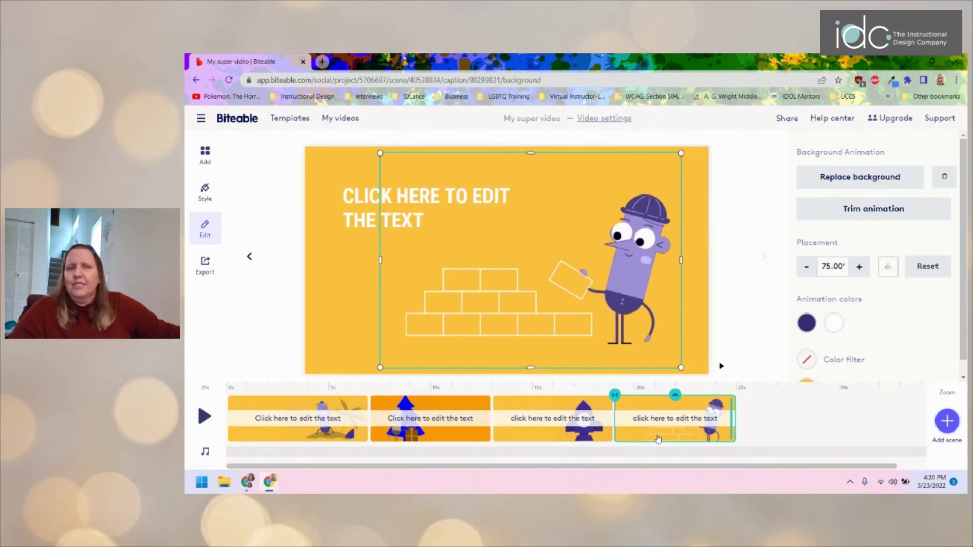